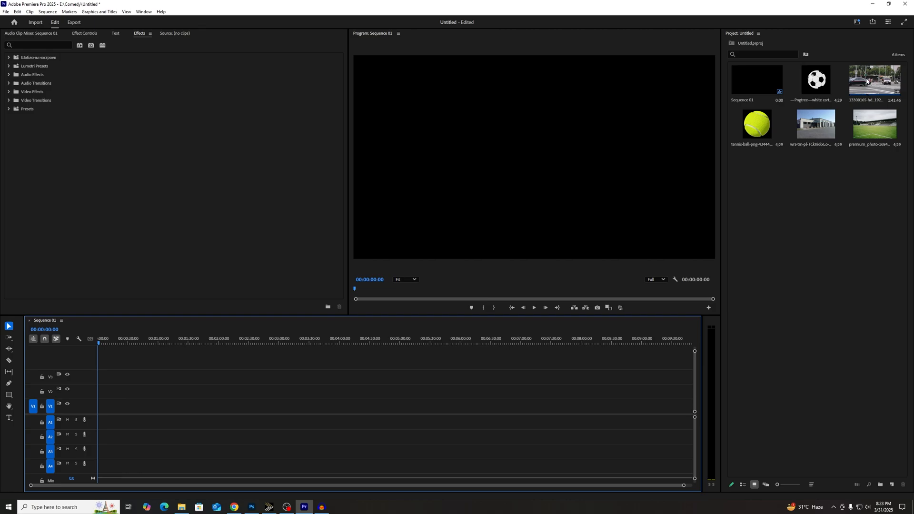
Step: Place the 13308165-hd_1920_1080_50fps.mp4 street clip at the start of Sequence 01 on tracks V1 and A1
double_click(863, 91)
drag(861, 98, 99, 419)
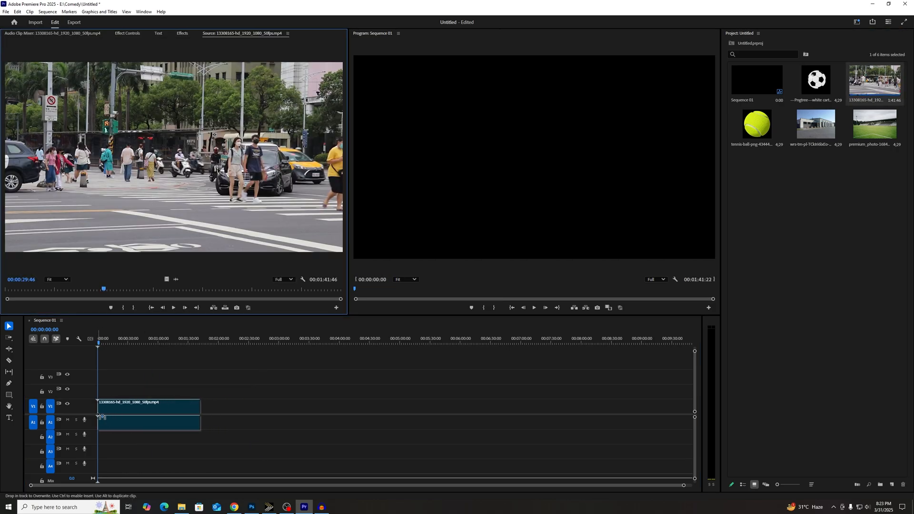
click(504, 287)
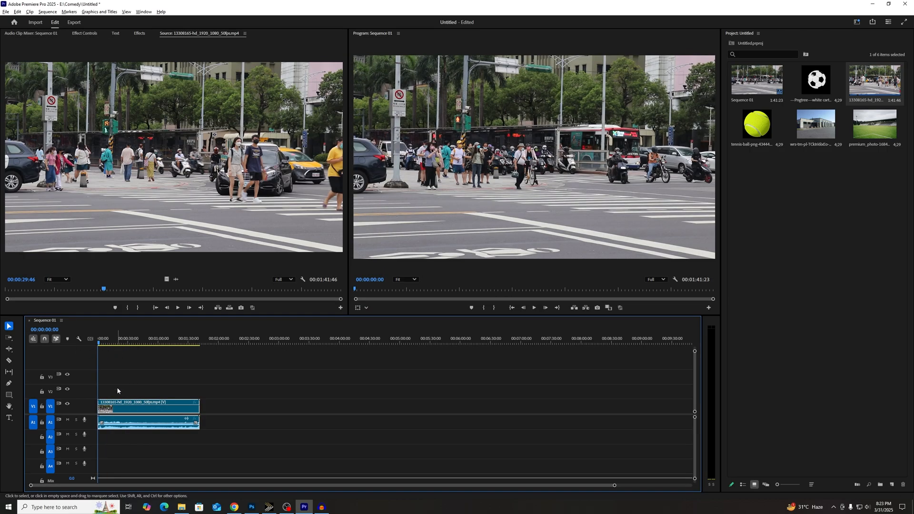
key(=)
key(=)
key(=)
key(=)
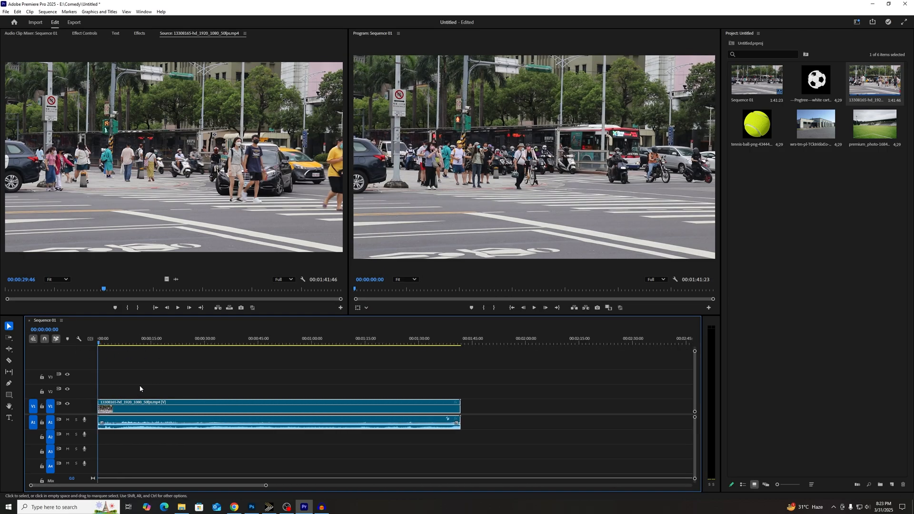
key(=)
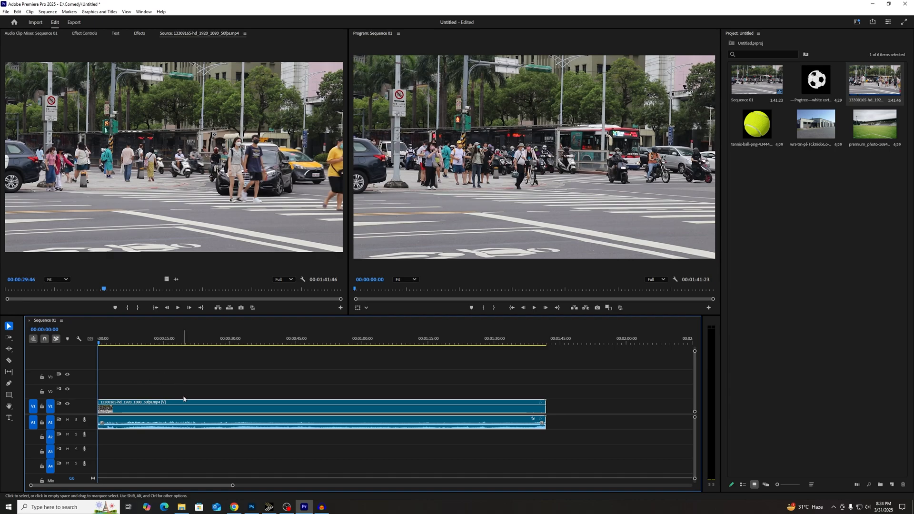
Step: Show the street clip's effect controls and examine its Motion and Opacity properties
click(84, 34)
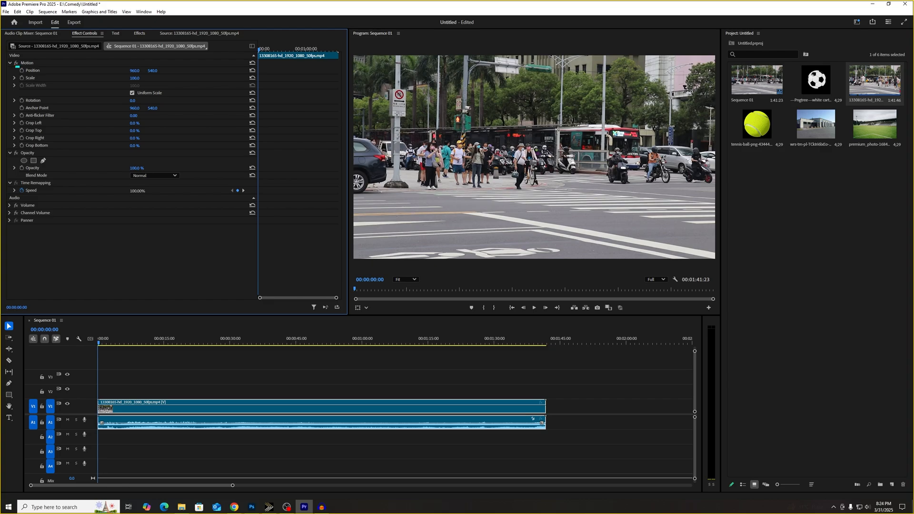
mouse_move(17, 67)
mouse_down()
mouse_move(44, 96)
mouse_move(46, 158)
mouse_up()
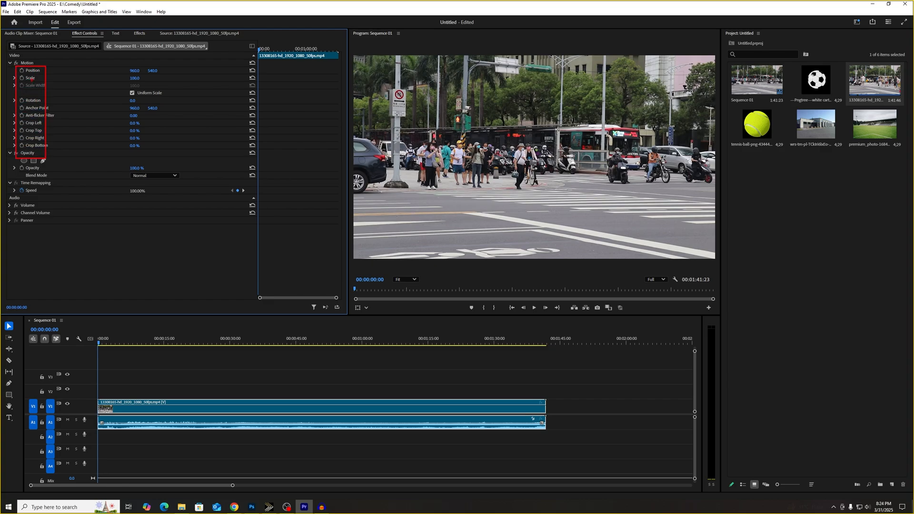
mouse_move(34, 67)
mouse_down()
mouse_move(55, 77)
mouse_move(46, 80)
mouse_move(44, 103)
mouse_move(50, 152)
mouse_up()
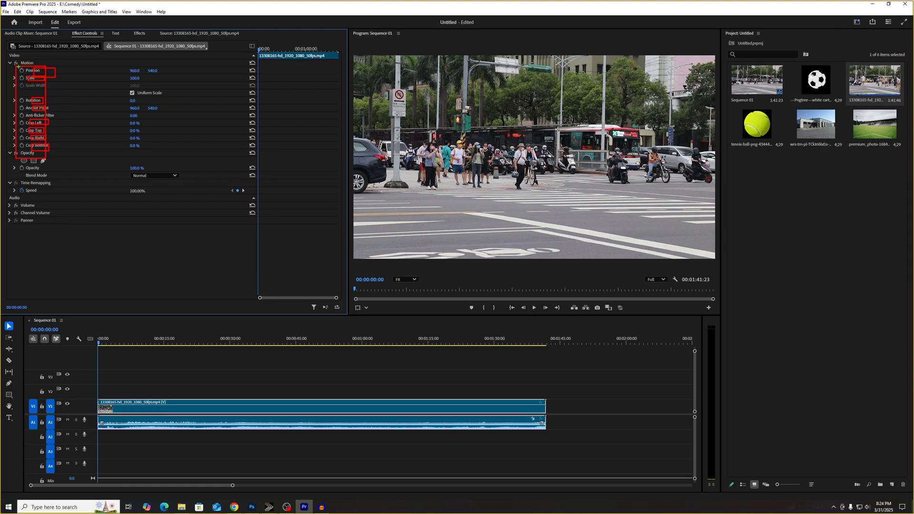
drag(18, 67, 24, 153)
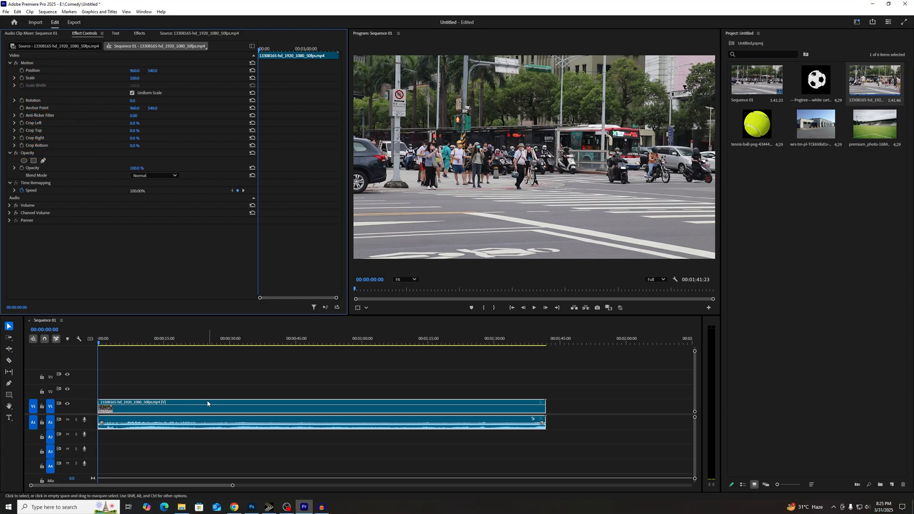
Step: Mute audio track A1 and preview the street clip from about 00:00:54:24
click(181, 345)
drag(182, 348, 358, 350)
key(space)
key(space)
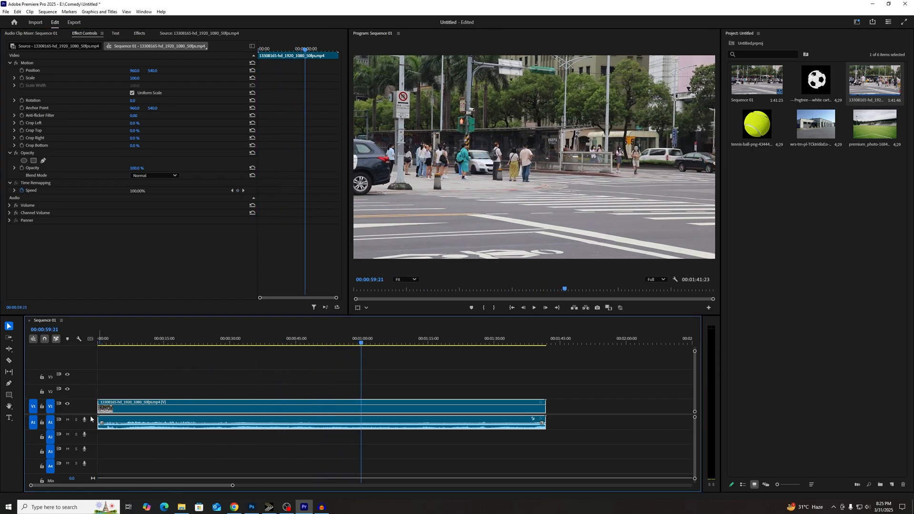
click(68, 420)
click(341, 344)
key(space)
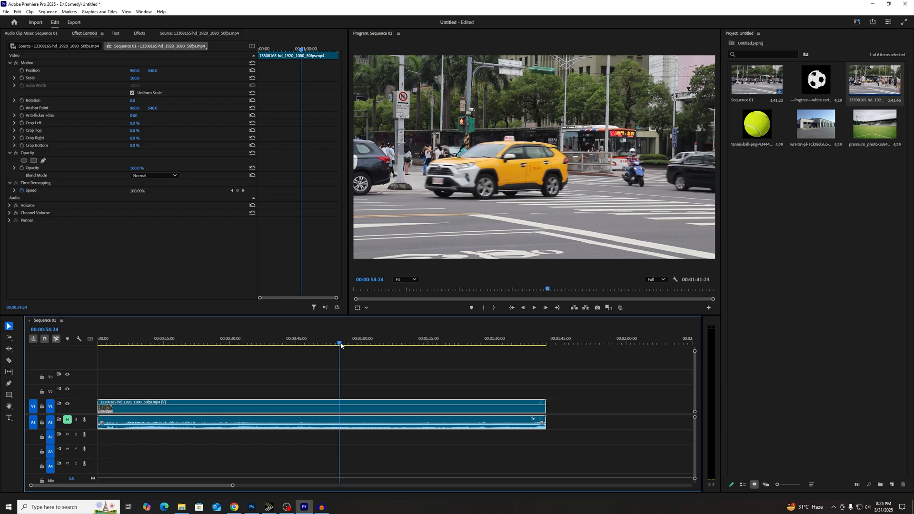
key(space)
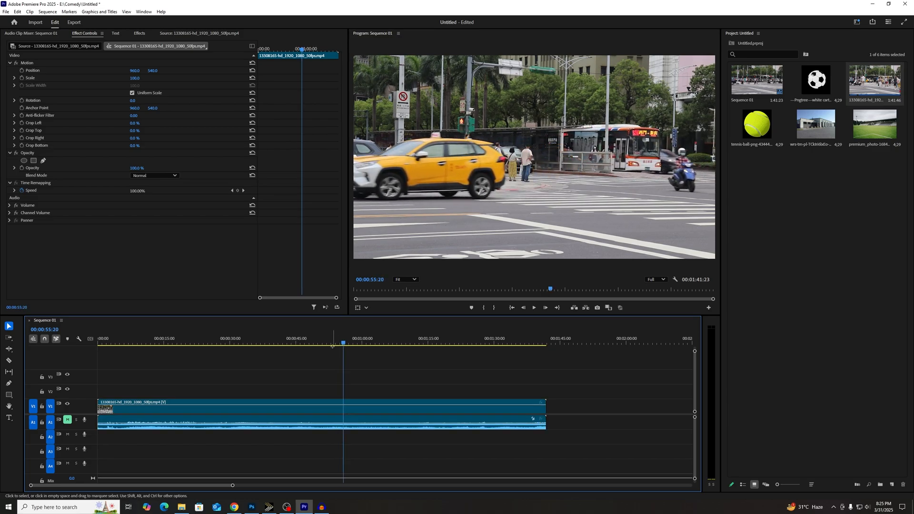
Step: Split the street clip at about 50 seconds and at 00:00:59:23 to isolate the yellow taxi section
click(319, 343)
drag(318, 343, 362, 347)
key(ctrl+k)
click(329, 343)
key(ctrl+k)
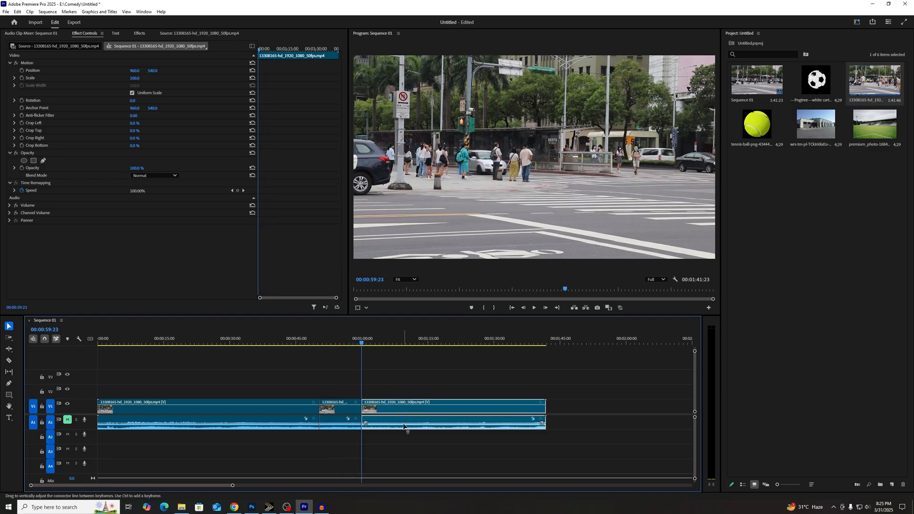
Step: Delete the clip pieces before and after the taxi section and close the gap at the sequence start
click(405, 419)
key(Delete)
click(292, 405)
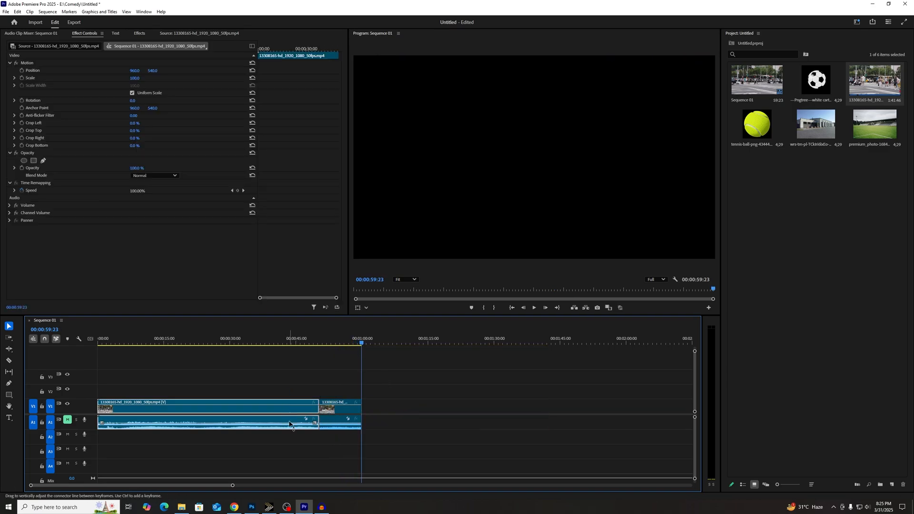
key(Delete)
scroll(245, 400, down, 6)
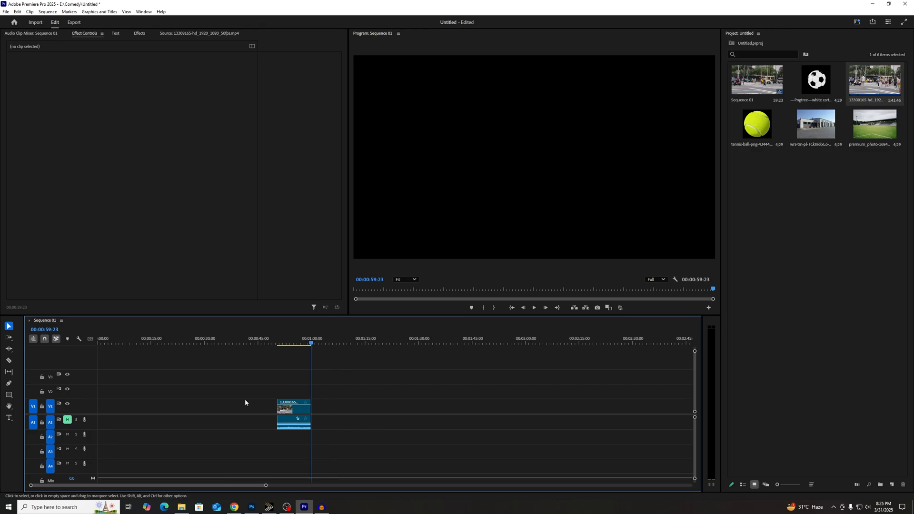
click(181, 406)
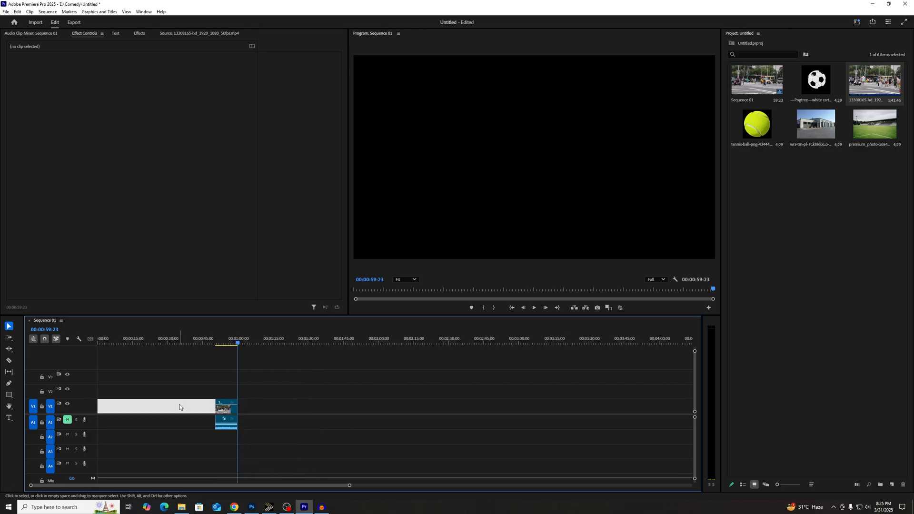
key(Delete)
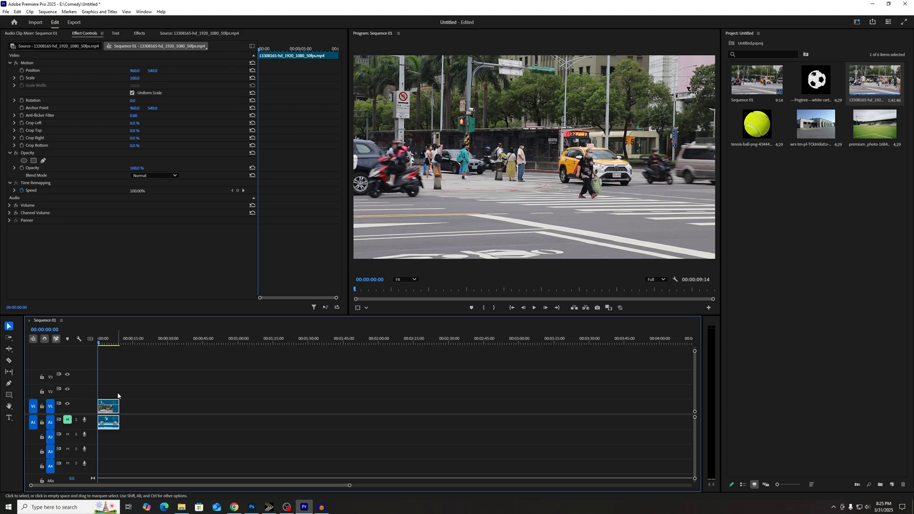
Step: Scrub through the trimmed clip to 00:00:04:10 and examine the yellow taxi crossing the frame
scroll(108, 409, up, 2)
scroll(107, 408, up, 6)
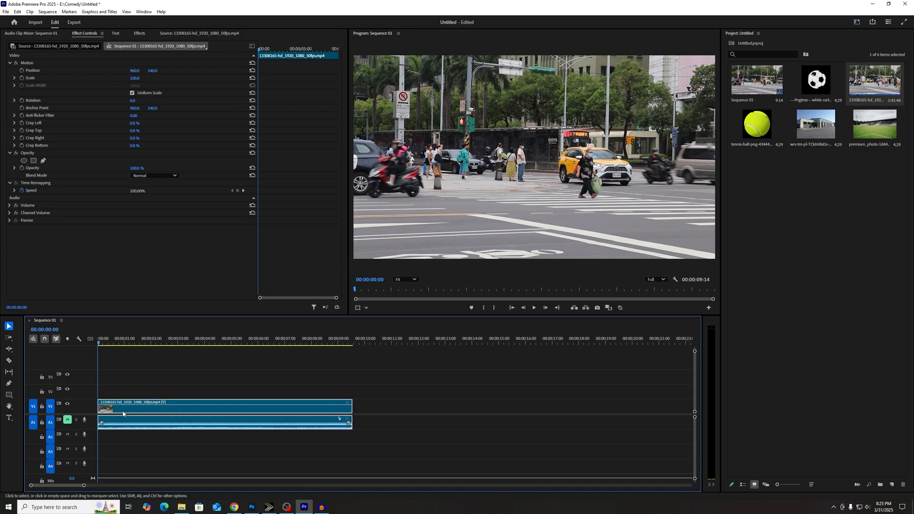
scroll(123, 414, up, 3)
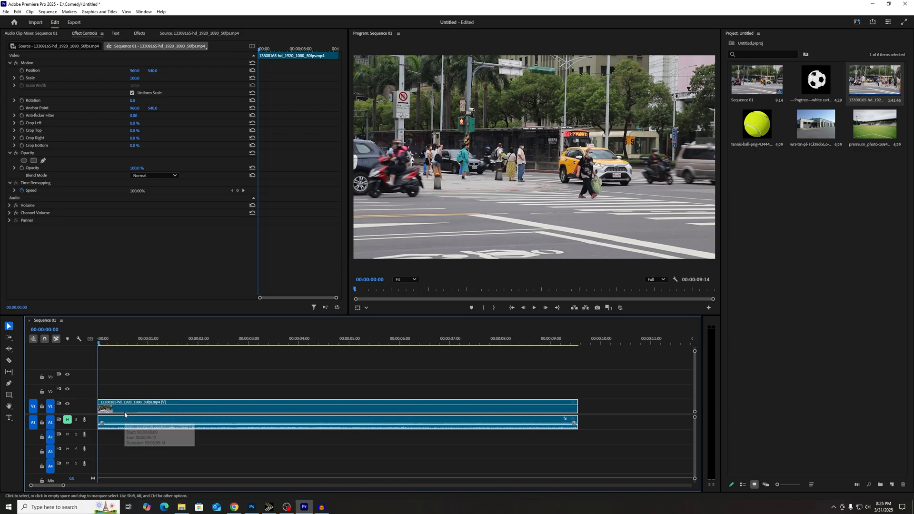
scroll(125, 414, up, 1)
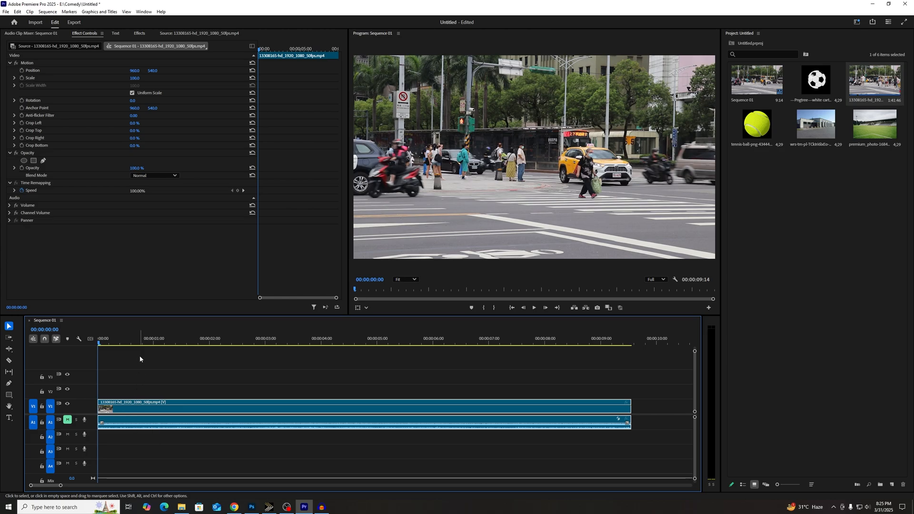
click(126, 339)
drag(126, 338, 343, 356)
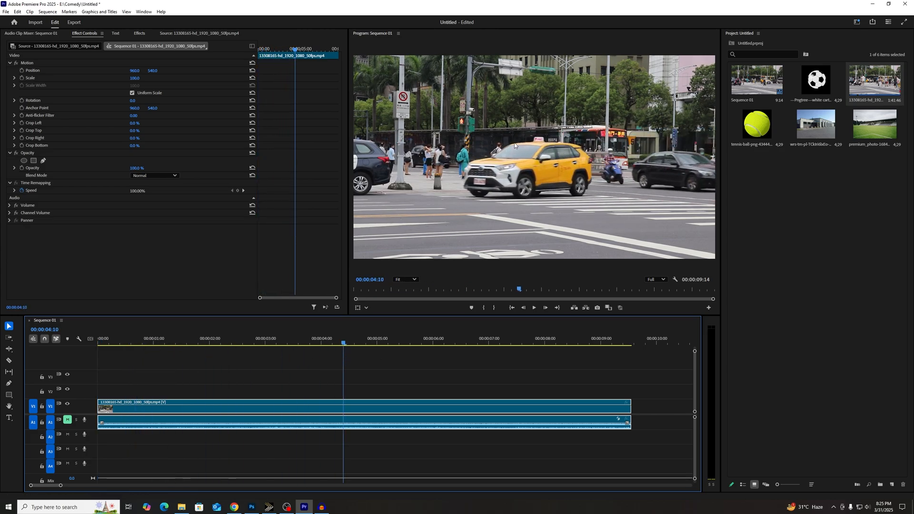
key(ctrl+2)
drag(473, 142, 604, 186)
key(Escape)
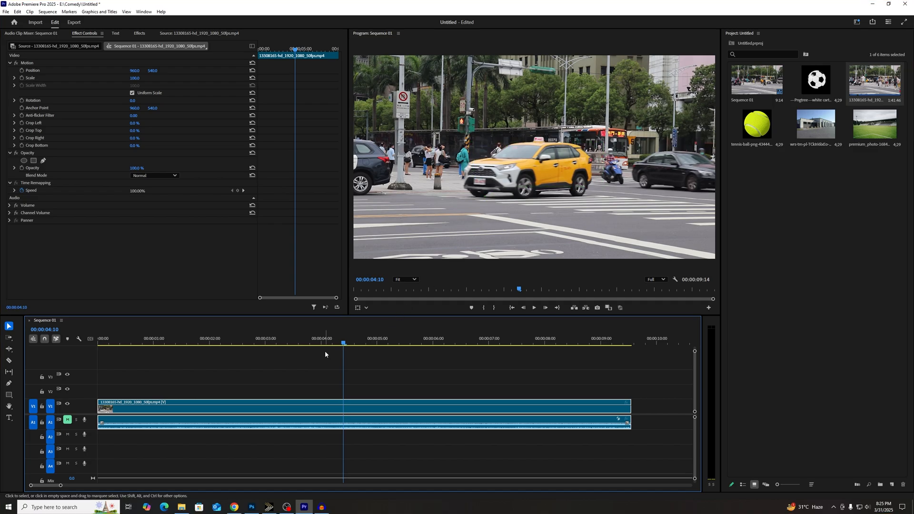
Step: Start Scale keyframing on the clip at 00:00:03:23 and reset its Position to the default
mouse_move(325, 350)
mouse_down()
mouse_move(190, 346)
mouse_move(344, 347)
mouse_move(288, 355)
mouse_move(365, 359)
mouse_move(302, 360)
mouse_up()
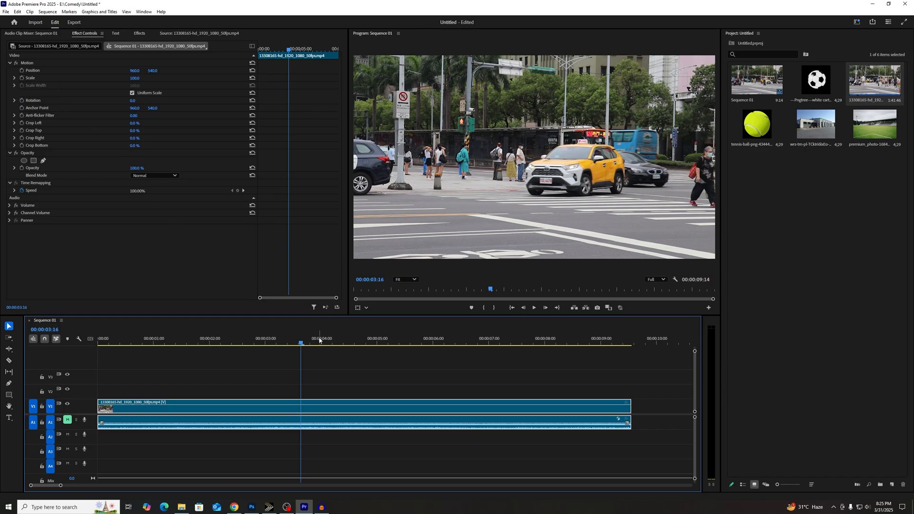
drag(302, 344, 315, 362)
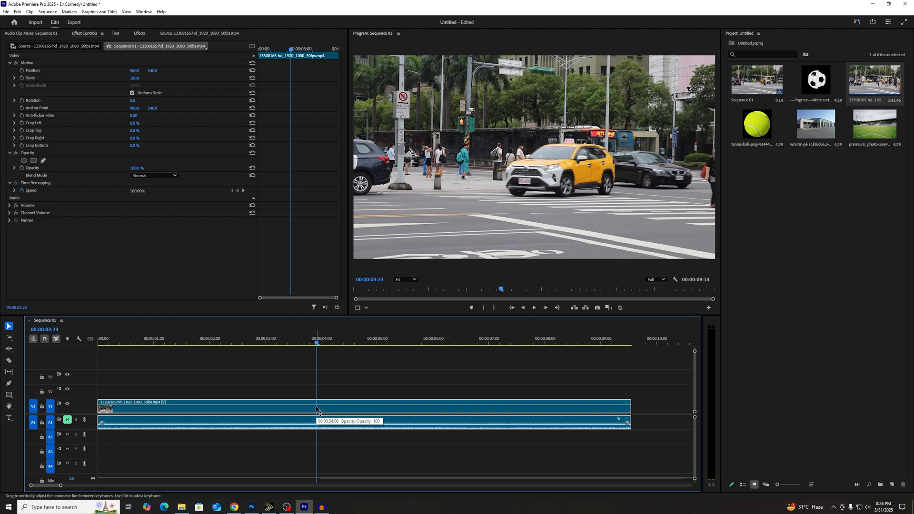
click(21, 78)
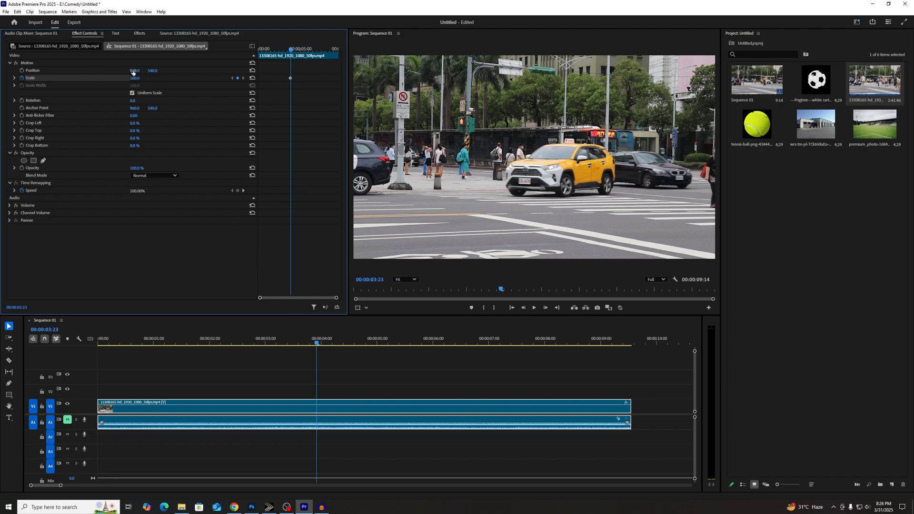
mouse_move(132, 72)
mouse_down()
mouse_move(195, 72)
mouse_move(105, 72)
mouse_move(127, 70)
mouse_up()
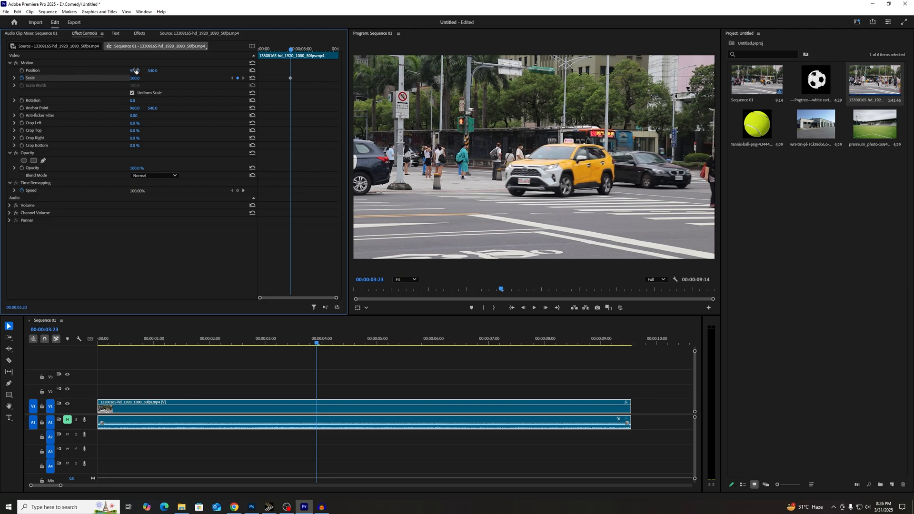
click(252, 70)
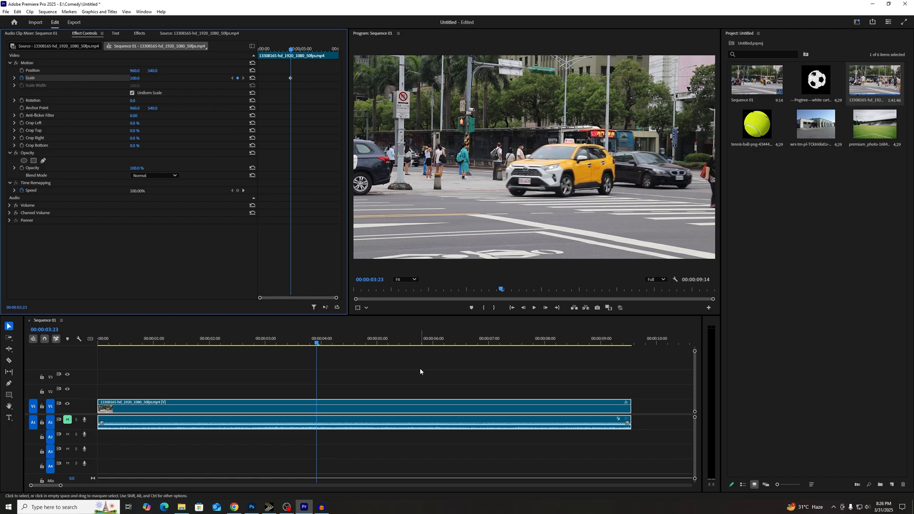
Step: Set the clip's Scale to 150 at 00:00:04:16 as a second keyframe to zoom in on the taxi
drag(317, 343, 359, 346)
click(135, 79)
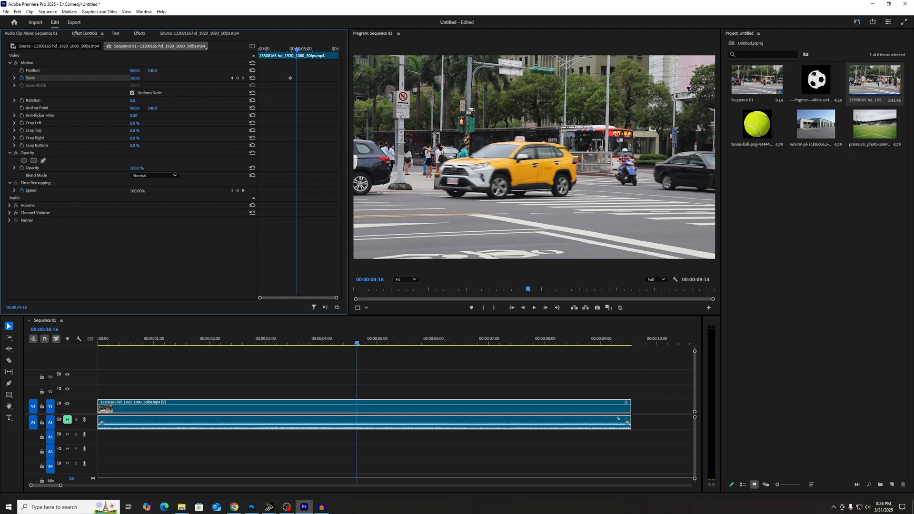
drag(135, 78, 161, 79)
click(139, 77)
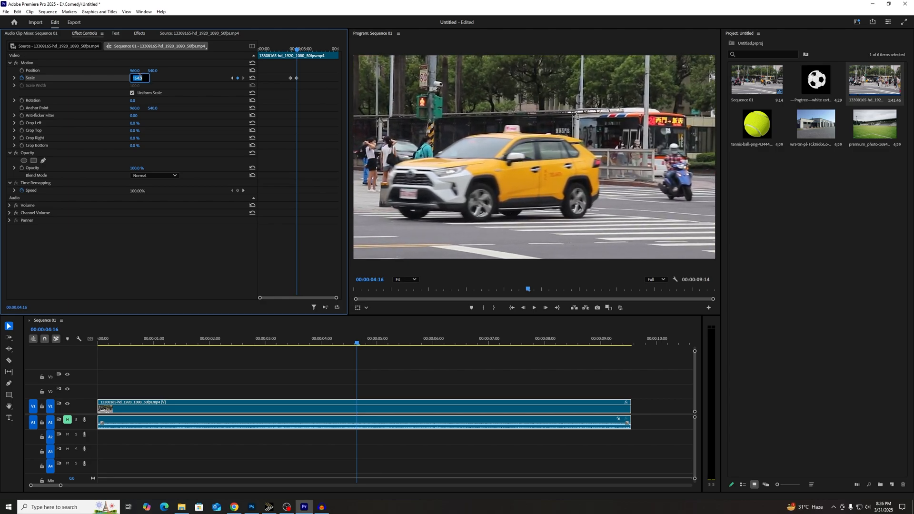
text(150)
key(Return)
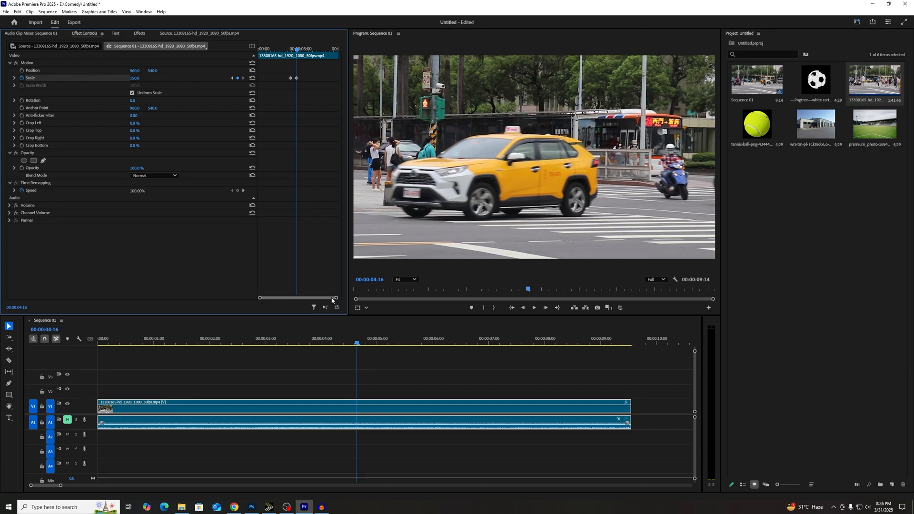
Step: Play back the zoom-in and add a Scale keyframe at 00:00:05:14 that holds the 150 scale
drag(336, 299, 312, 299)
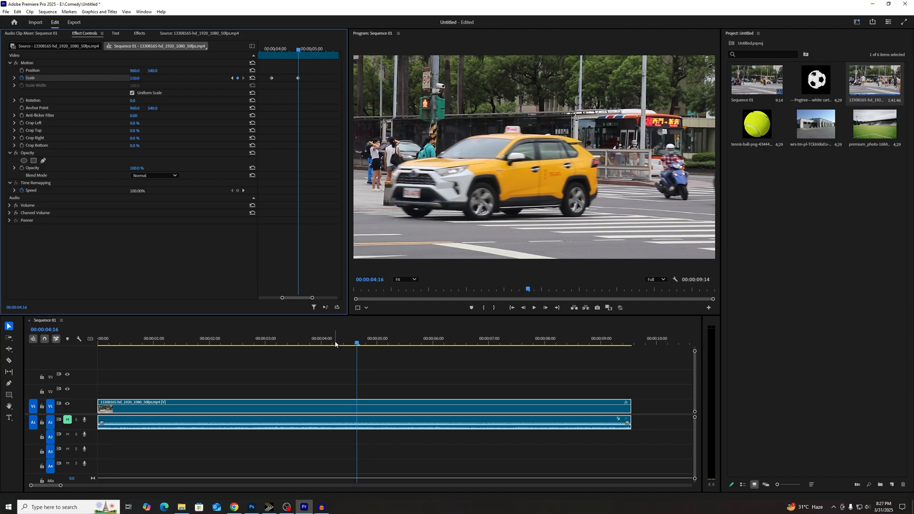
click(305, 344)
key(space)
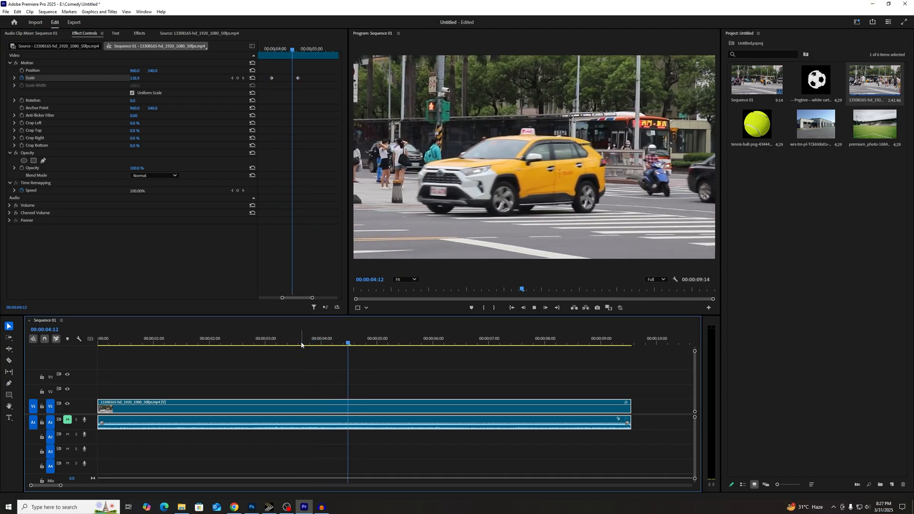
click(301, 344)
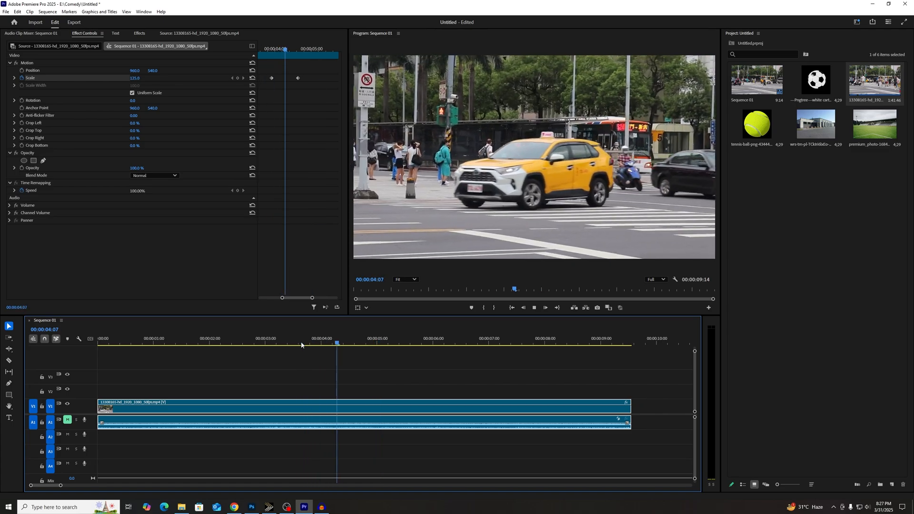
click(301, 343)
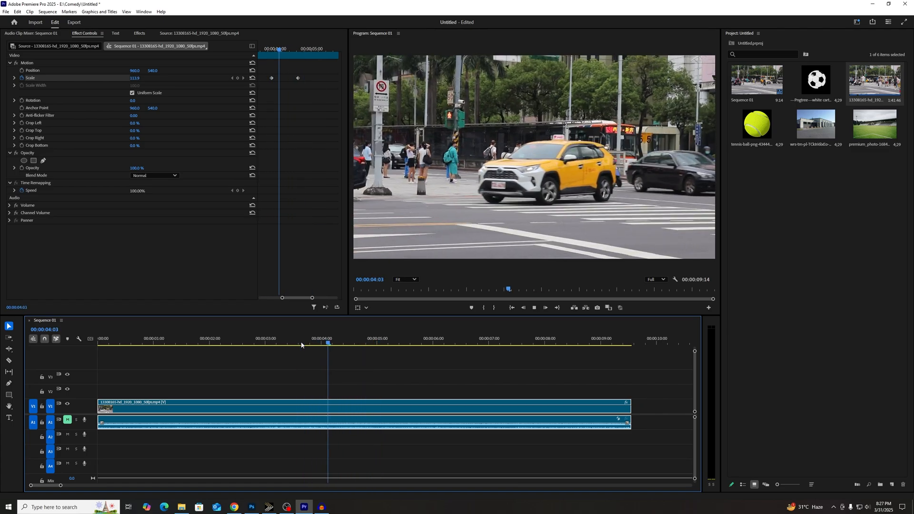
key(space)
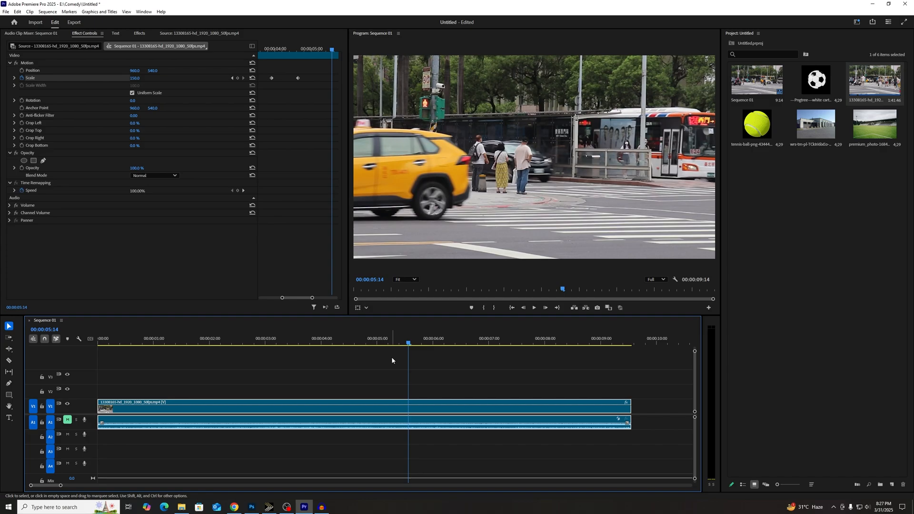
click(238, 78)
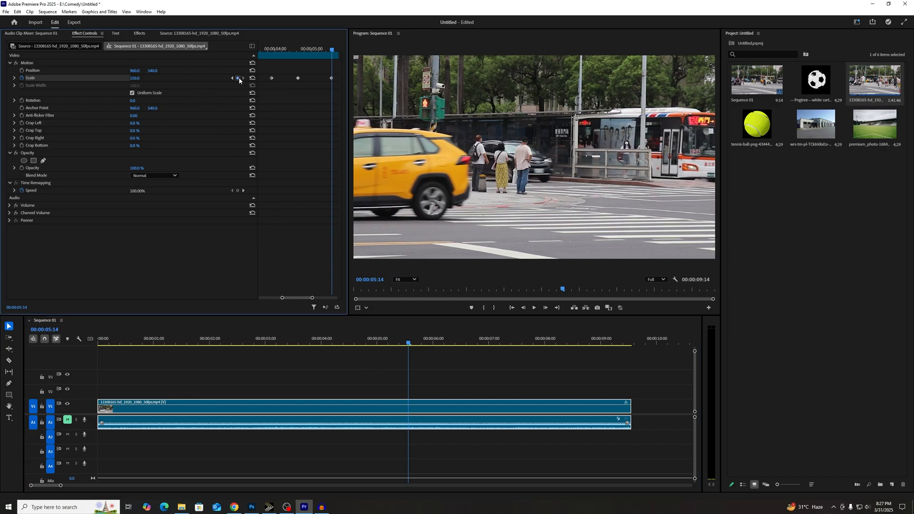
click(137, 78)
text(100)
key(Return)
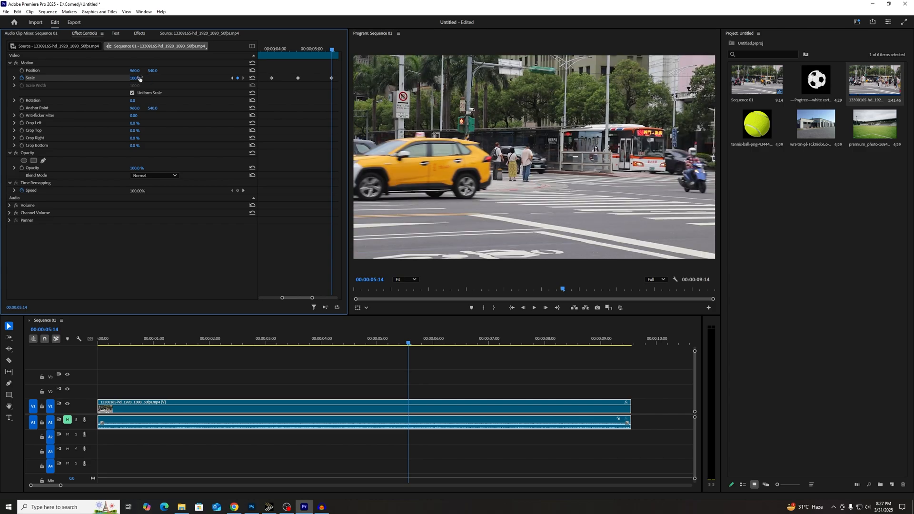
key(ctrl+z)
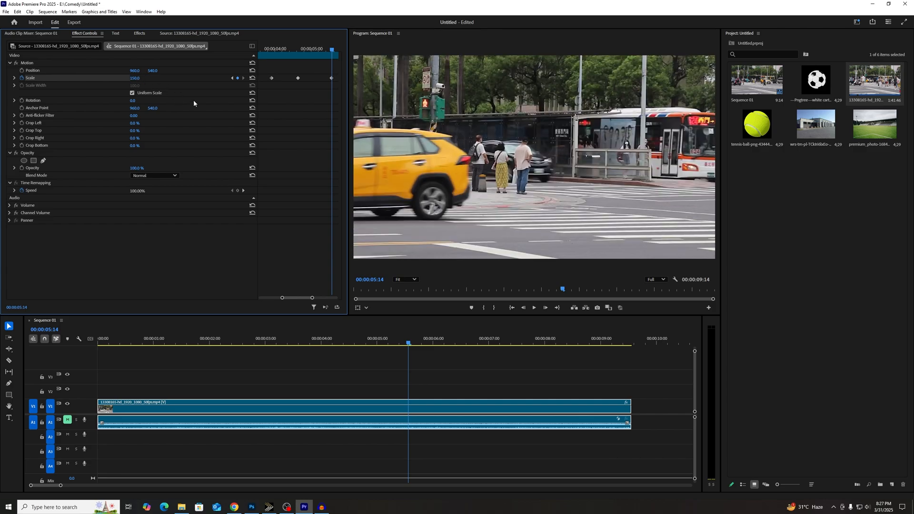
Step: Reset the clip's Scale to 100 at 00:00:05:14 to zoom back out and play back the animation
click(253, 78)
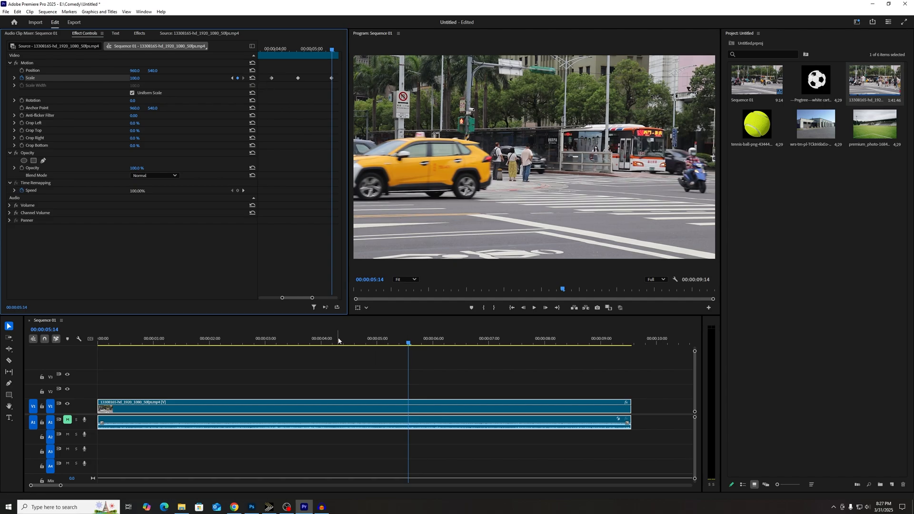
click(339, 340)
key(space)
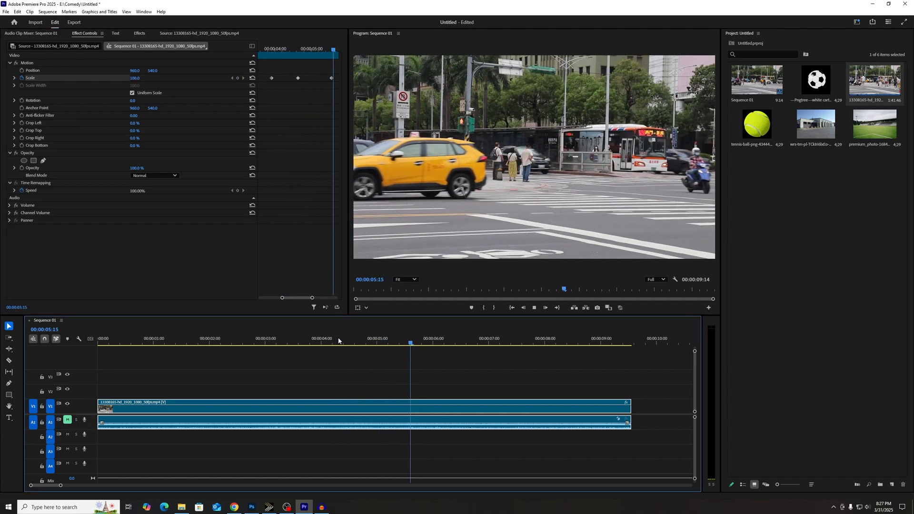
key(space)
click(318, 341)
key(space)
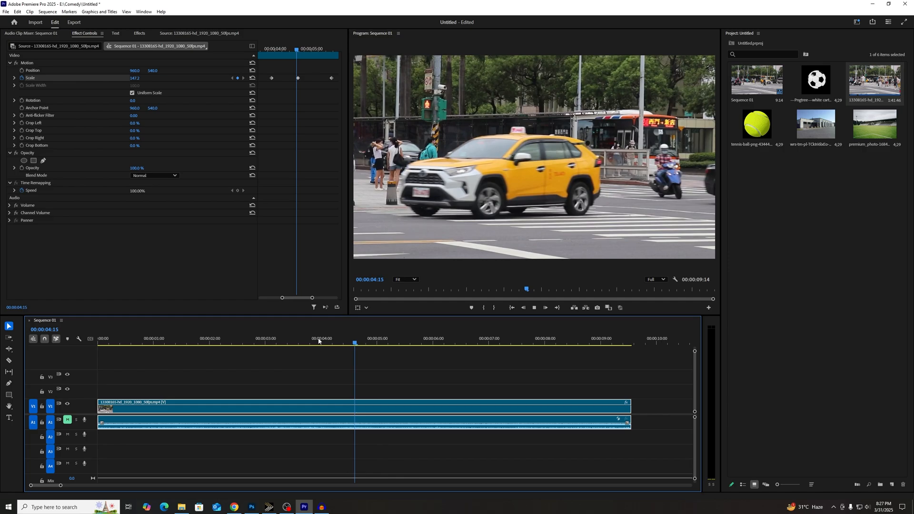
key(space)
Step: Play back the taxi zoom from 00:00:03:16 and examine the zoomed-in frame at 00:00:04:16
click(306, 341)
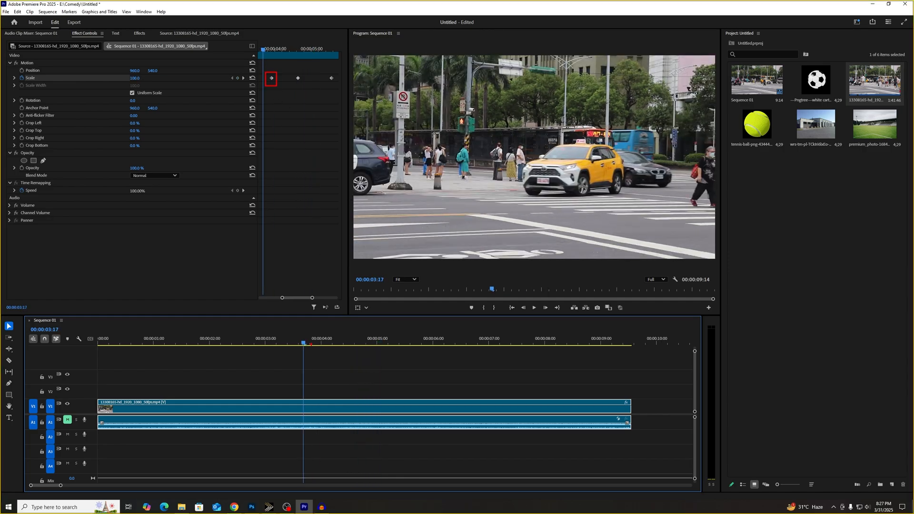
click(293, 343)
drag(293, 343, 302, 345)
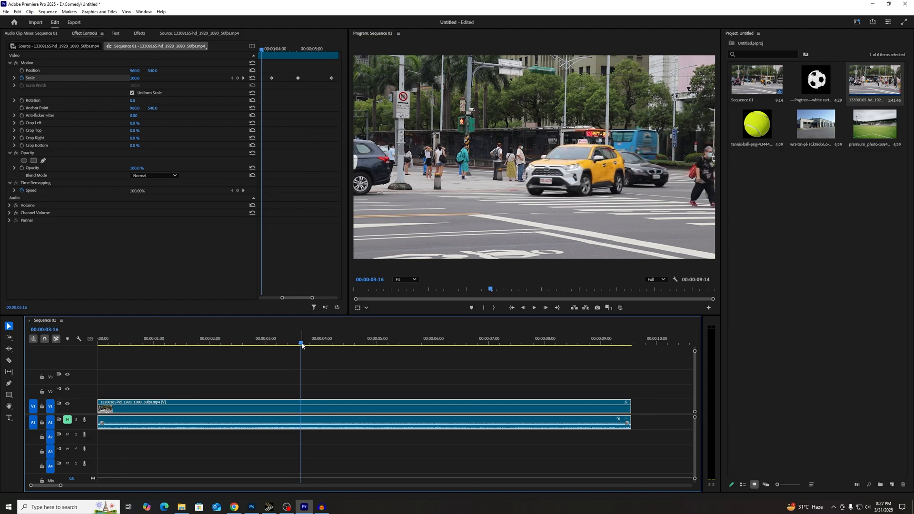
key(space)
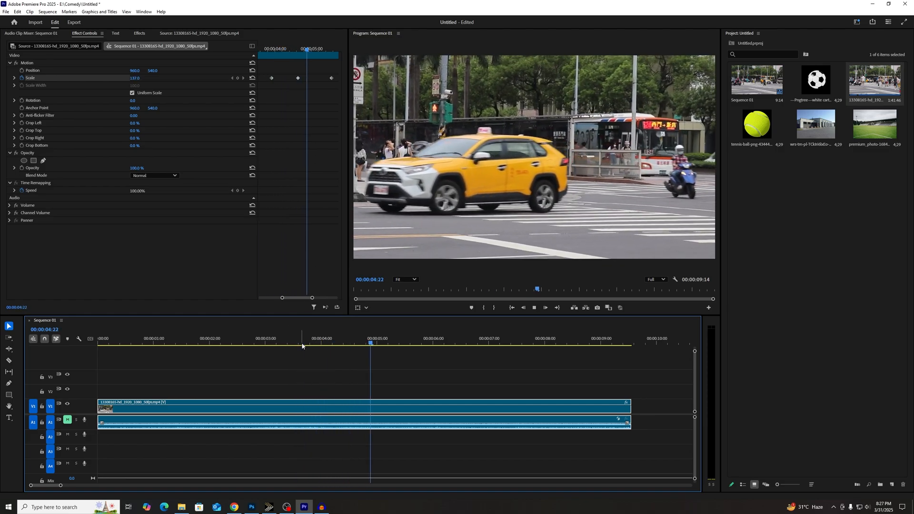
key(space)
drag(302, 345, 354, 352)
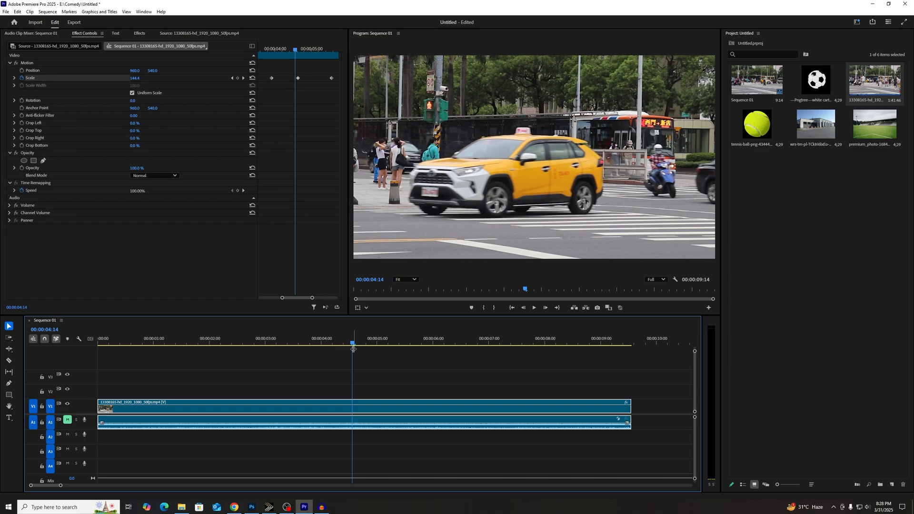
mouse_move(354, 349)
mouse_down()
mouse_move(321, 347)
mouse_move(402, 350)
mouse_move(360, 352)
mouse_up()
click(444, 219)
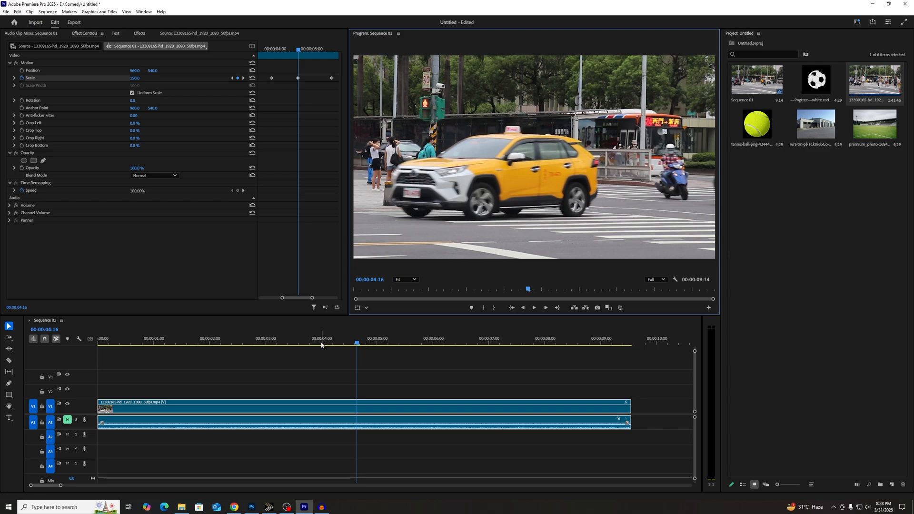
Step: Add a Scale keyframe of 100 at 00:00:01:22 as the start of another zoom
drag(322, 345, 214, 344)
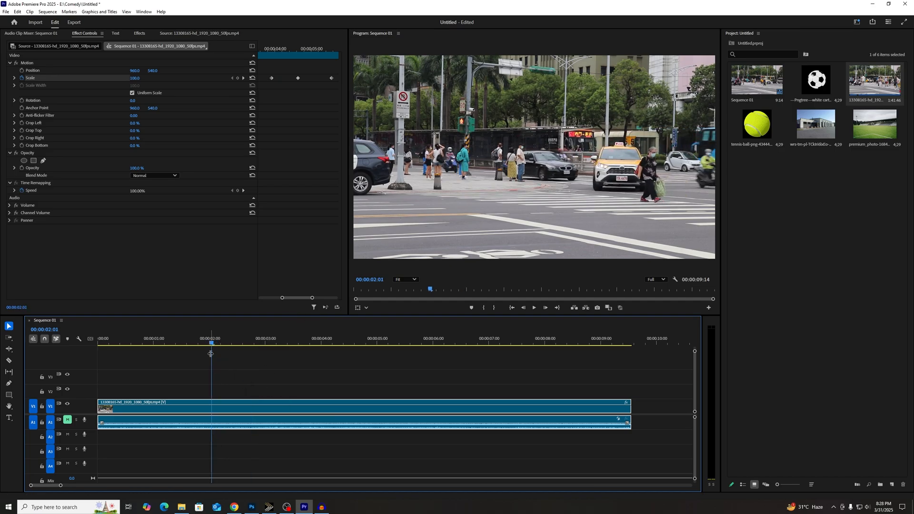
key(space)
key(space)
drag(200, 344, 203, 344)
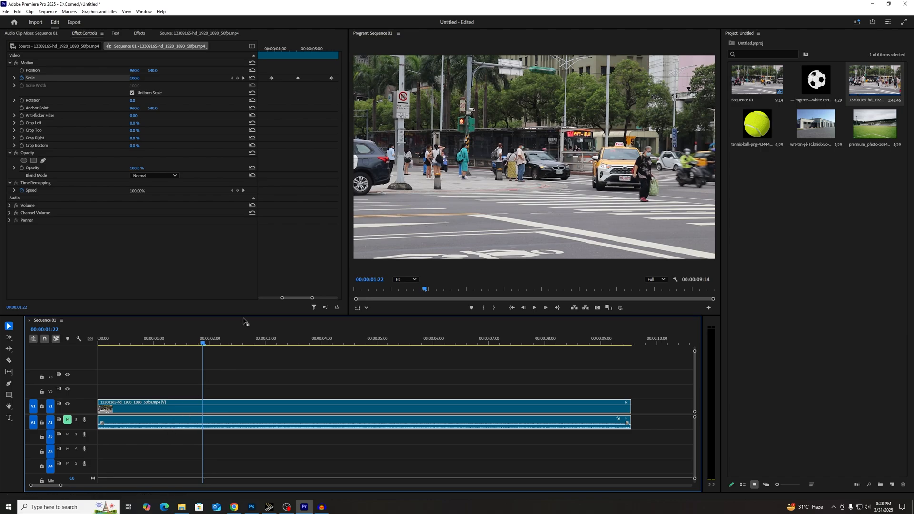
click(239, 78)
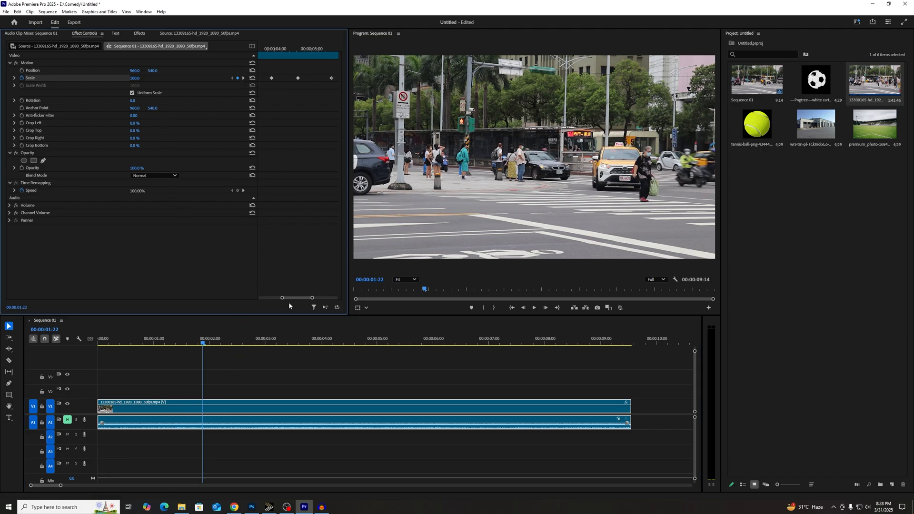
drag(295, 301, 282, 301)
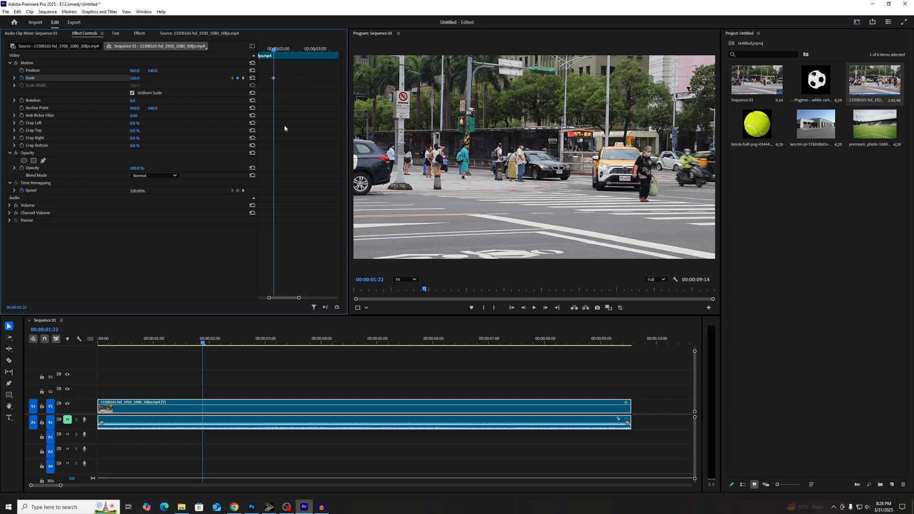
Step: At 00:00:02:06, move the clip's anchor point onto the no-parking sign at about 269, 220 and raise its Scale to 406
click(212, 343)
drag(213, 345, 223, 347)
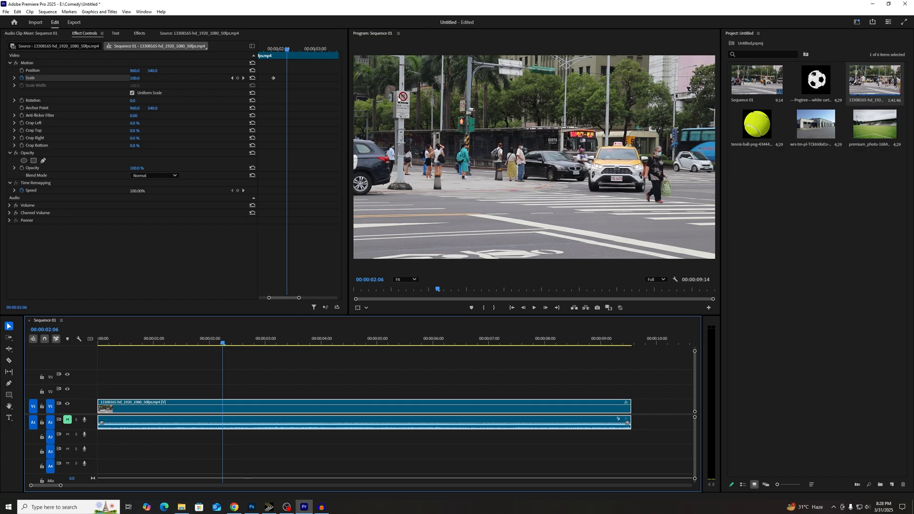
click(469, 171)
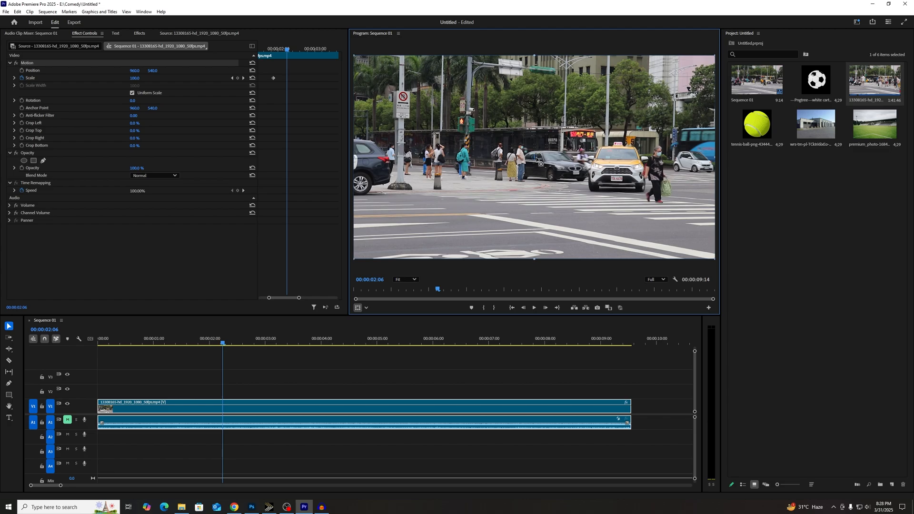
mouse_move(535, 158)
mouse_down()
mouse_move(535, 176)
mouse_move(537, 162)
mouse_up()
drag(537, 162, 409, 103)
drag(136, 78, 281, 78)
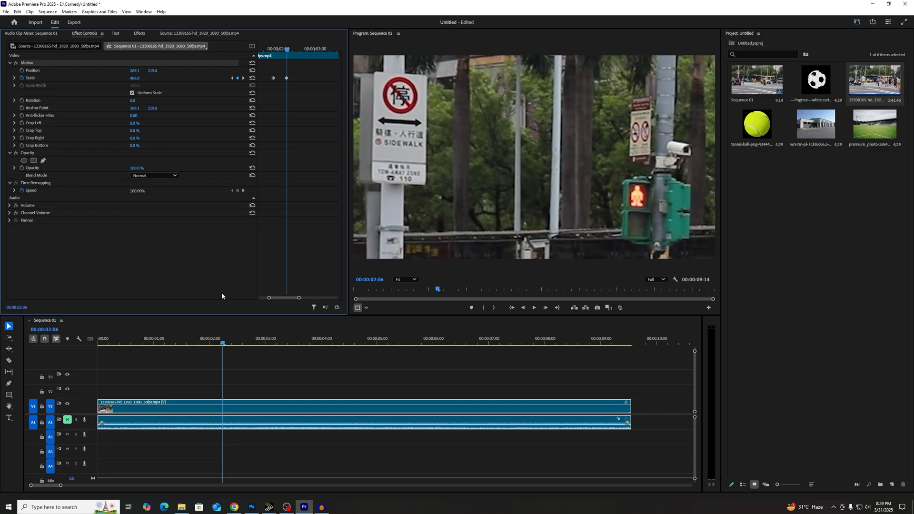
Step: Reset the clip's Scale to 100 at 00:00:02:20 and play back the sign and taxi zooms
drag(238, 347, 255, 346)
click(253, 78)
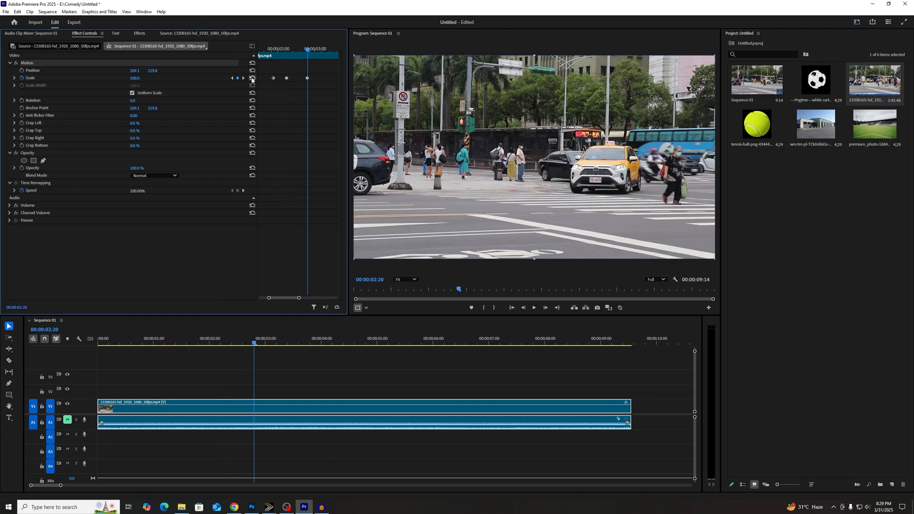
drag(239, 341, 192, 341)
key(space)
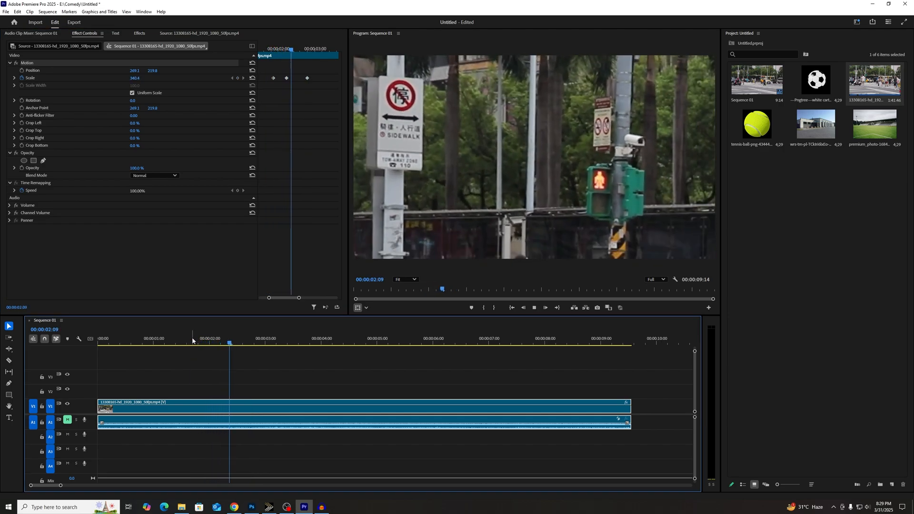
key(space)
drag(194, 342, 222, 346)
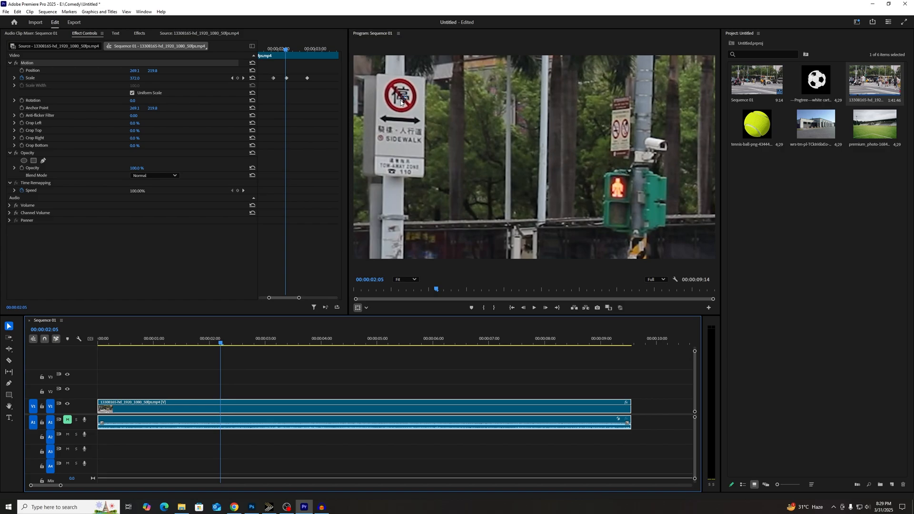
click(201, 343)
key(space)
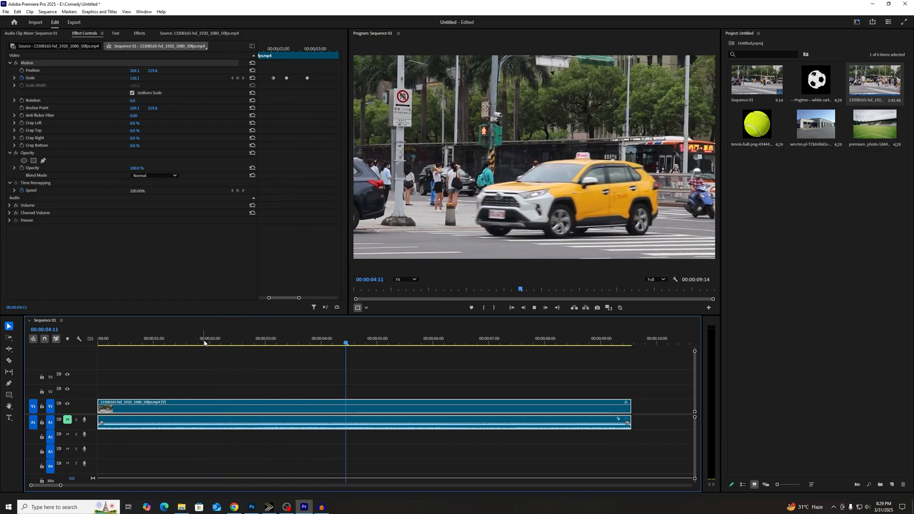
click(335, 342)
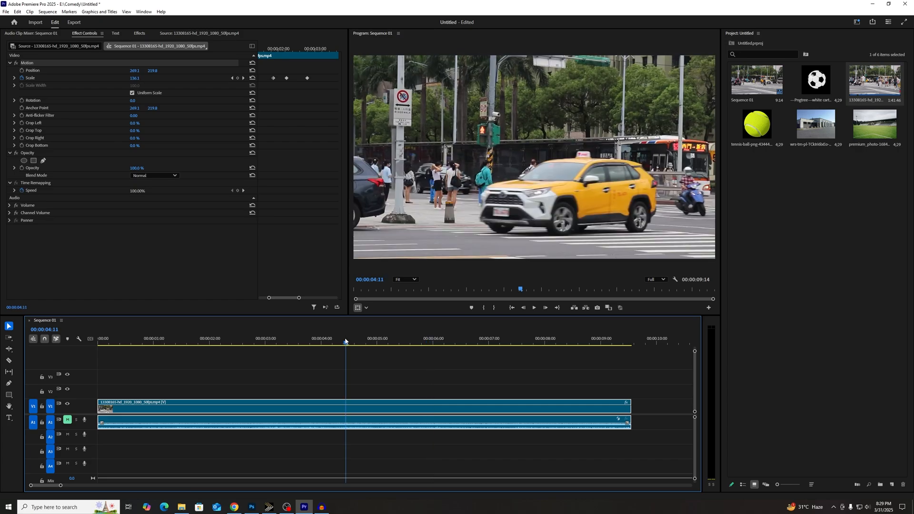
Step: Place the building image on V1 after the street clip and set its Scale to 74 and Position to 960, 365
scroll(370, 398, down, 4)
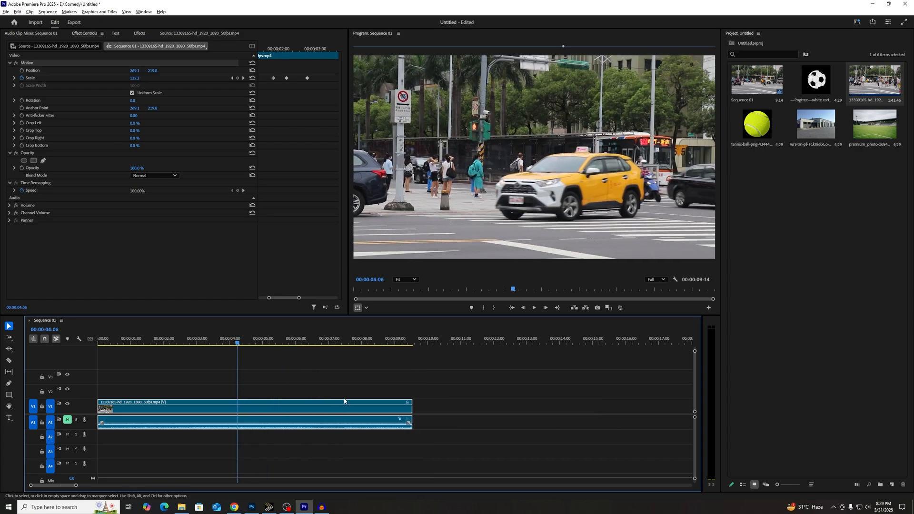
click(418, 341)
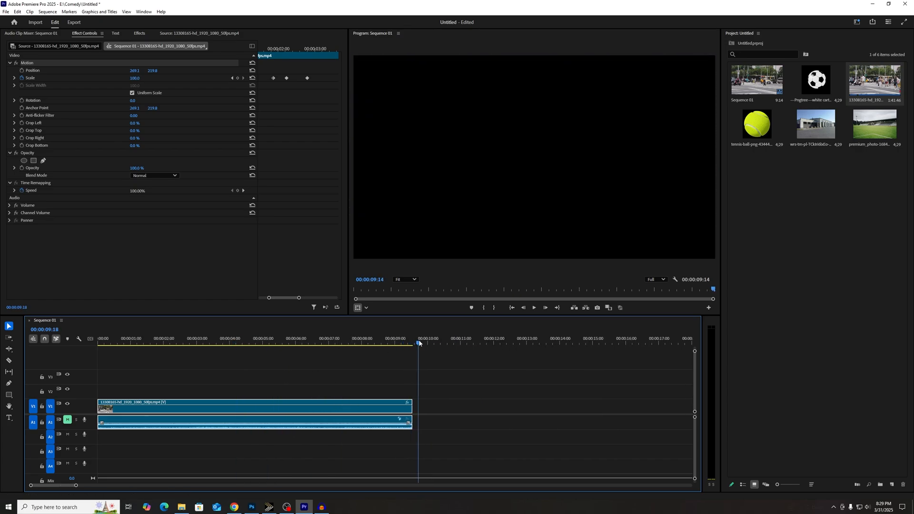
click(816, 126)
drag(815, 124, 423, 405)
drag(427, 341, 441, 345)
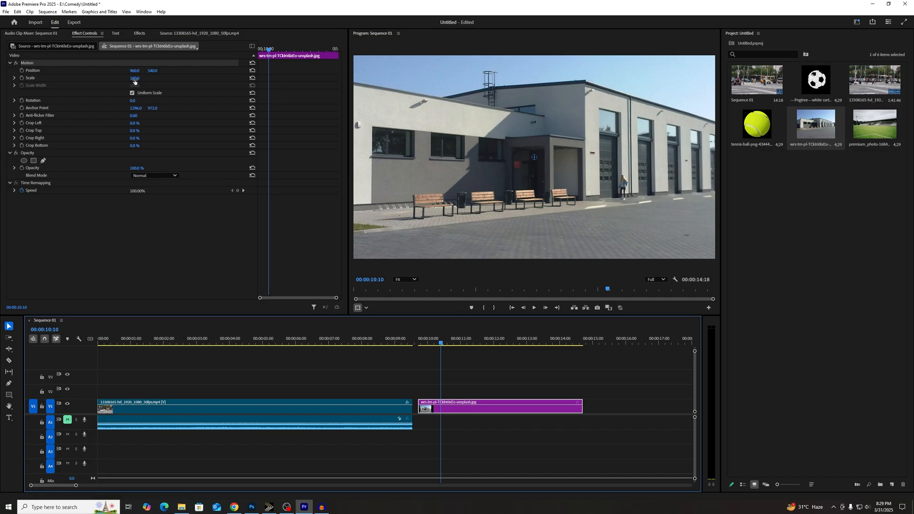
mouse_move(135, 82)
mouse_down()
mouse_move(122, 82)
mouse_move(129, 70)
mouse_move(104, 70)
mouse_move(126, 70)
mouse_up()
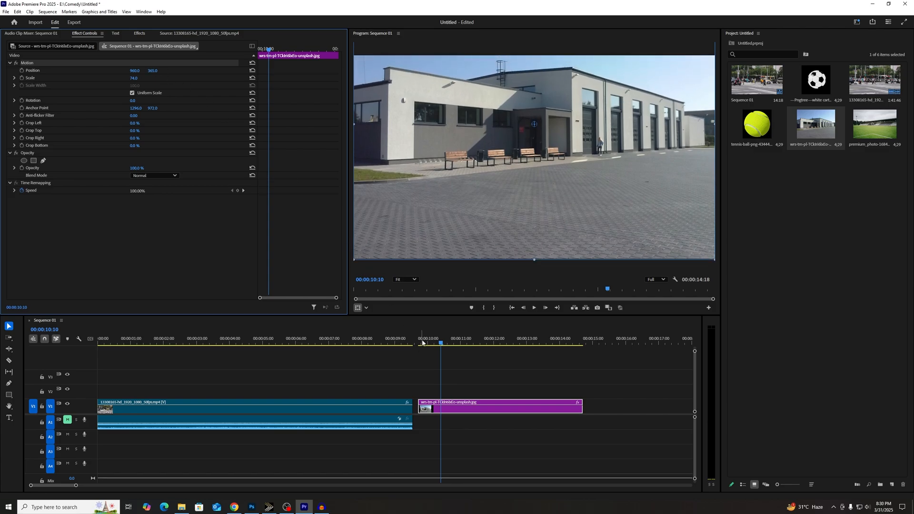
Step: Place the soccer ball image on V2 above the building image and reduce its Scale to 11
key(Left)
key(Left)
key(Left)
key(Left)
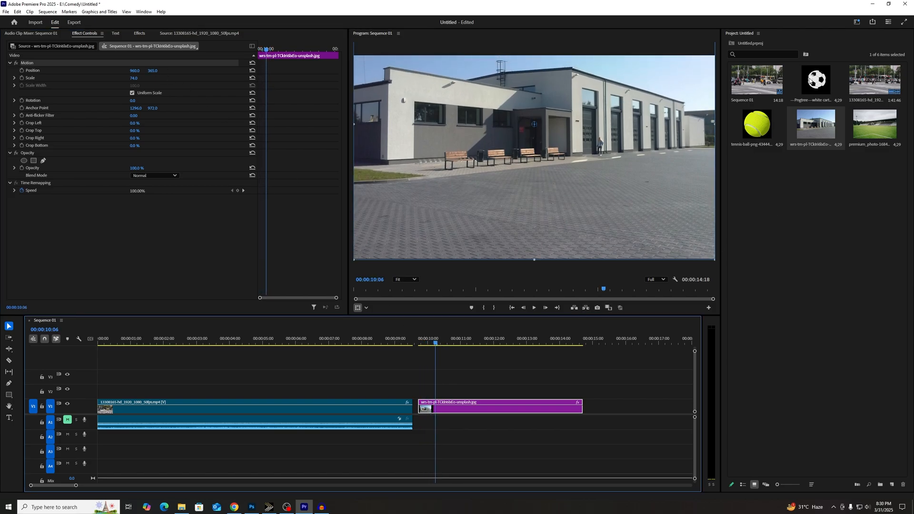
drag(811, 81, 441, 393)
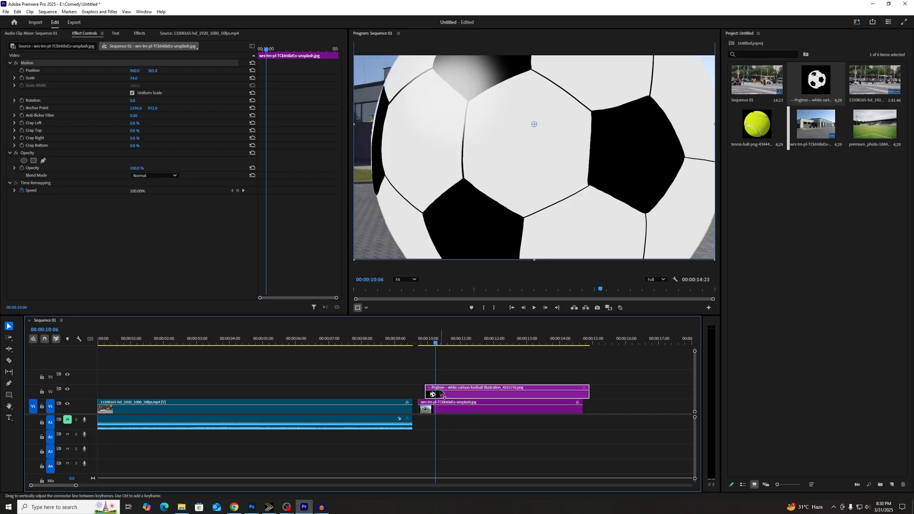
click(441, 392)
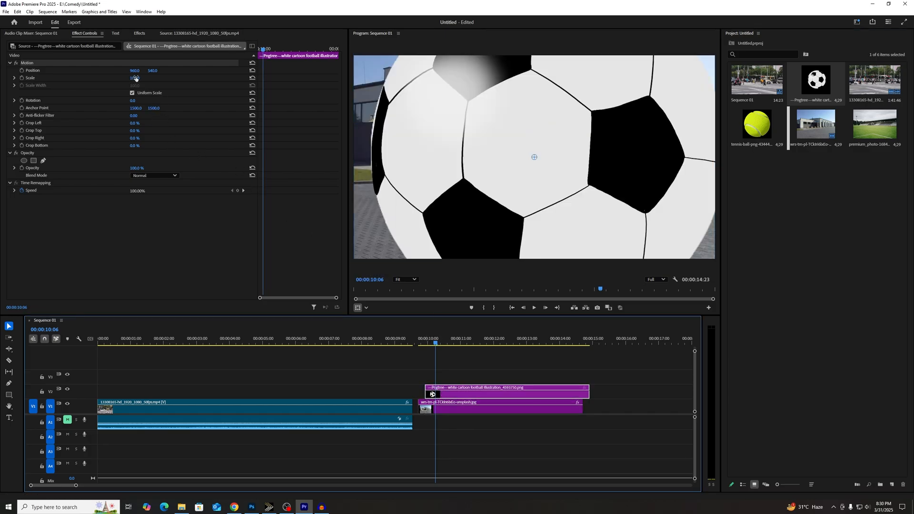
drag(133, 78, 90, 79)
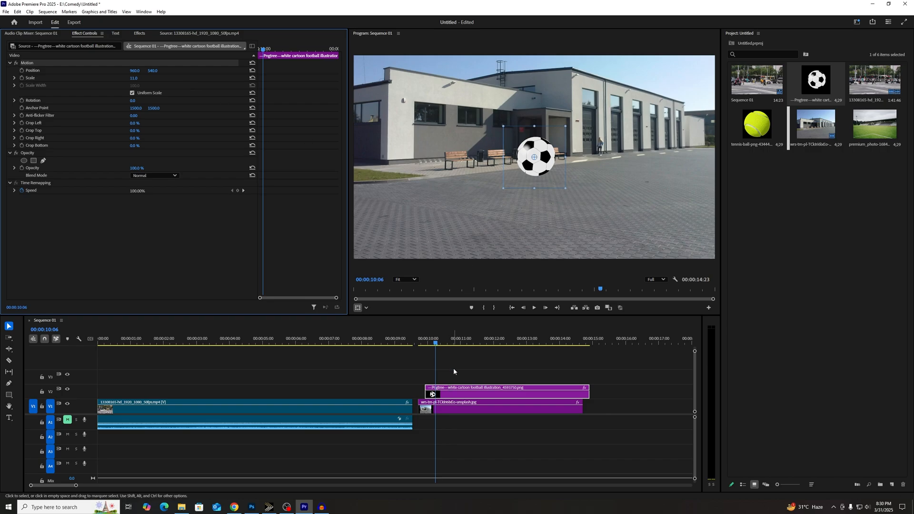
Step: Trim the soccer ball clip's start to 00:00:10:07 and move the ball beyond the frame's left edge, to Position -112.8, 534.3
click(463, 355)
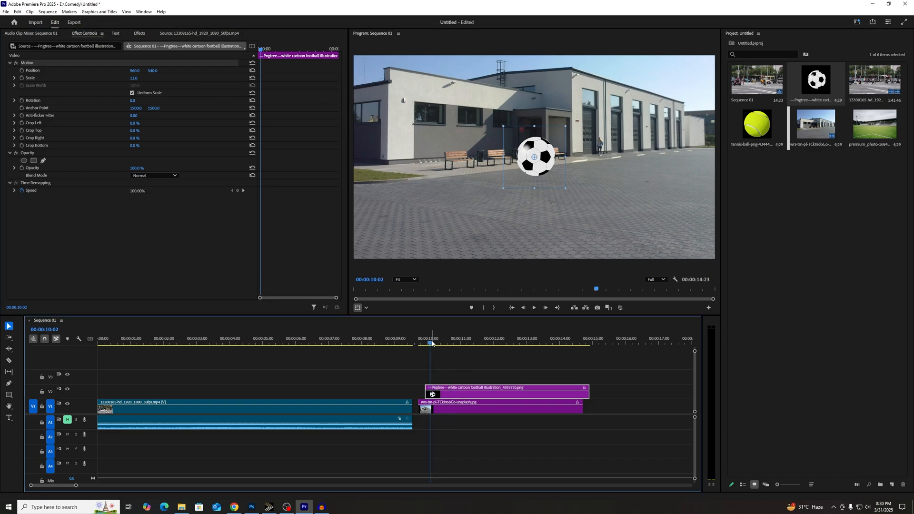
key(space)
click(438, 343)
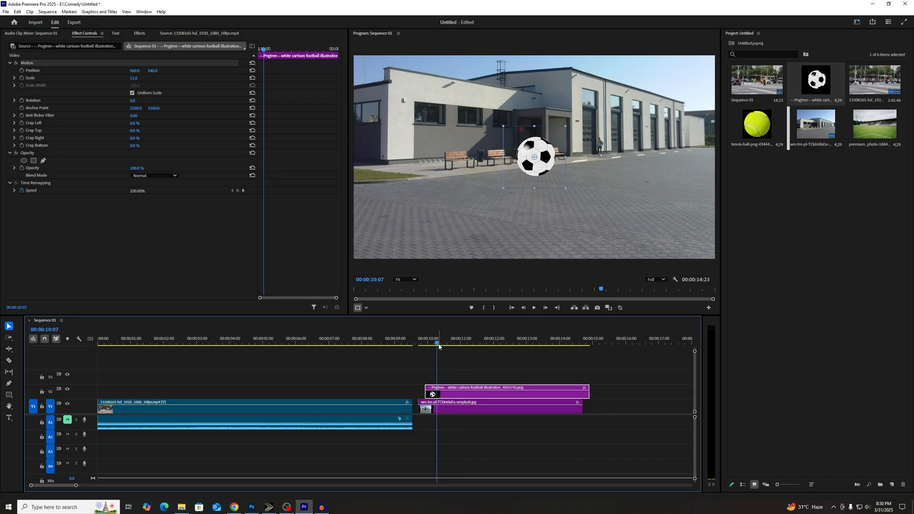
drag(536, 167, 401, 187)
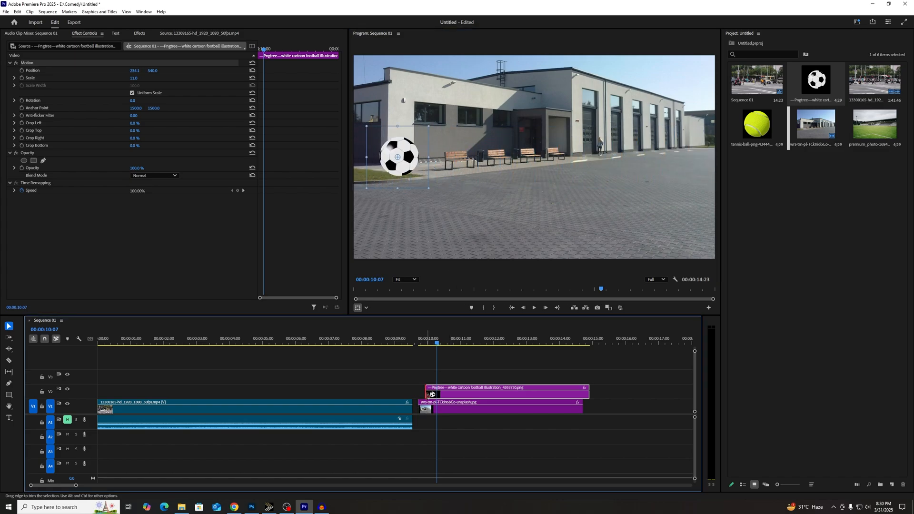
drag(427, 394, 438, 395)
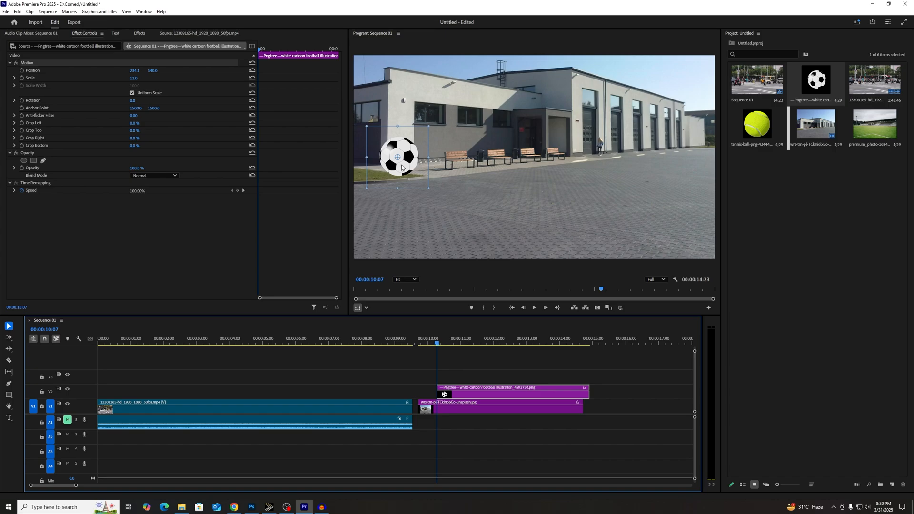
drag(402, 165, 336, 163)
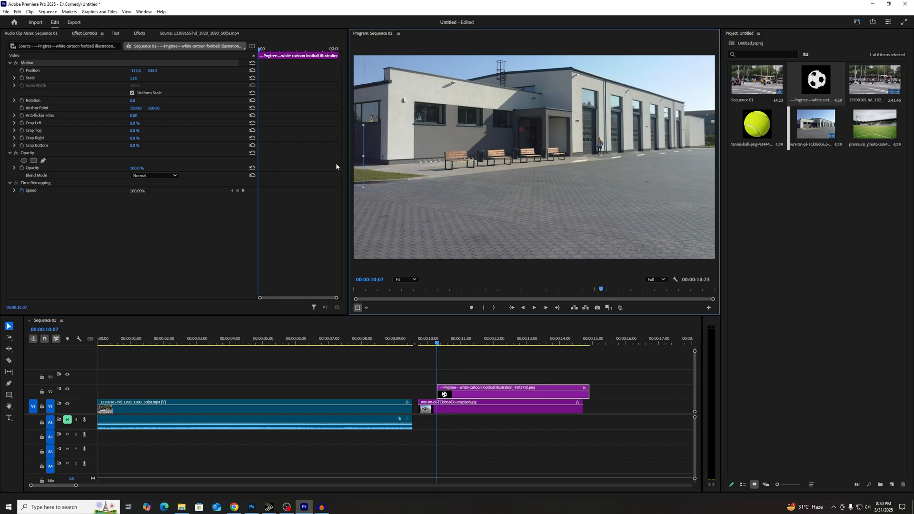
Step: Keyframe the soccer ball's Position from beyond the frame at 00:00:10:07 to 1920, 541.9 at the opposite edge at 00:00:10:21
click(21, 71)
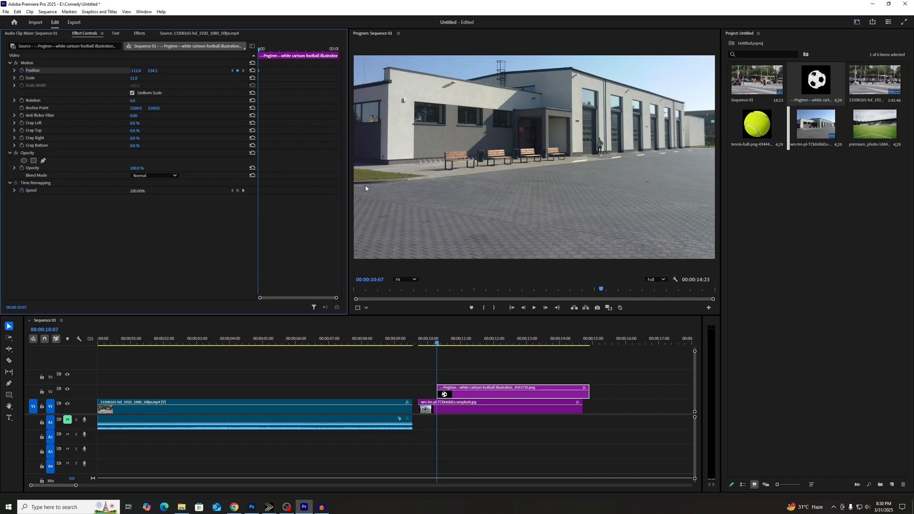
click(441, 345)
key(space)
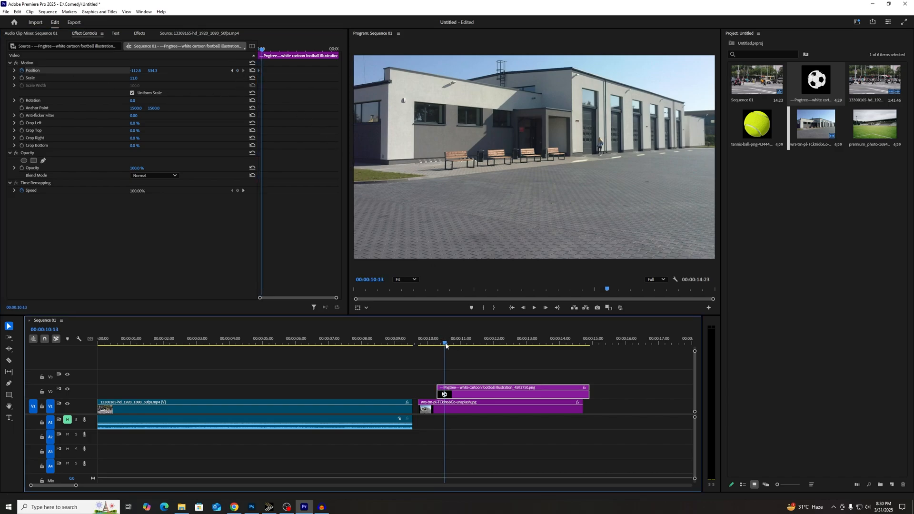
drag(134, 73, 265, 74)
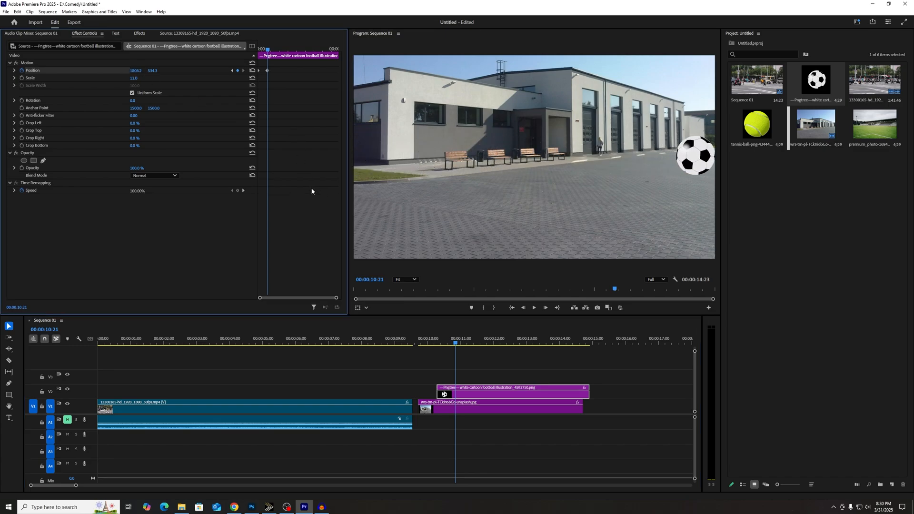
click(698, 159)
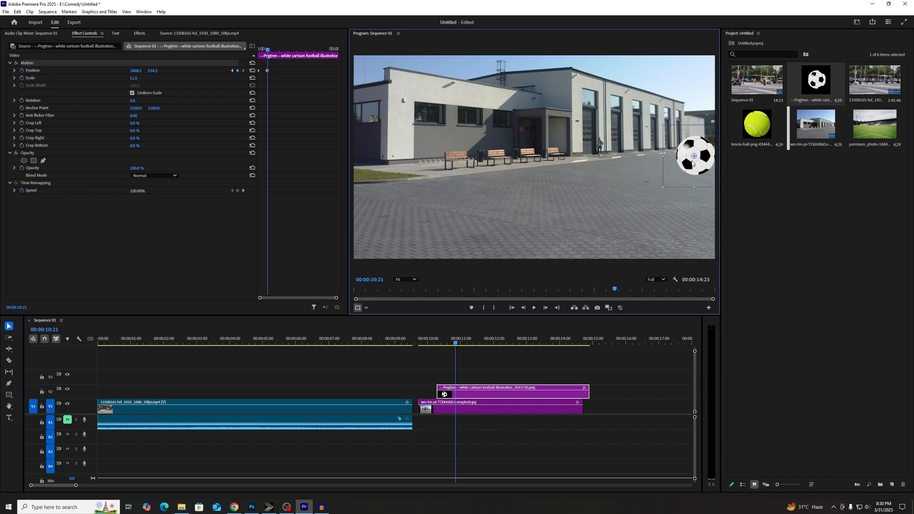
drag(698, 160, 715, 160)
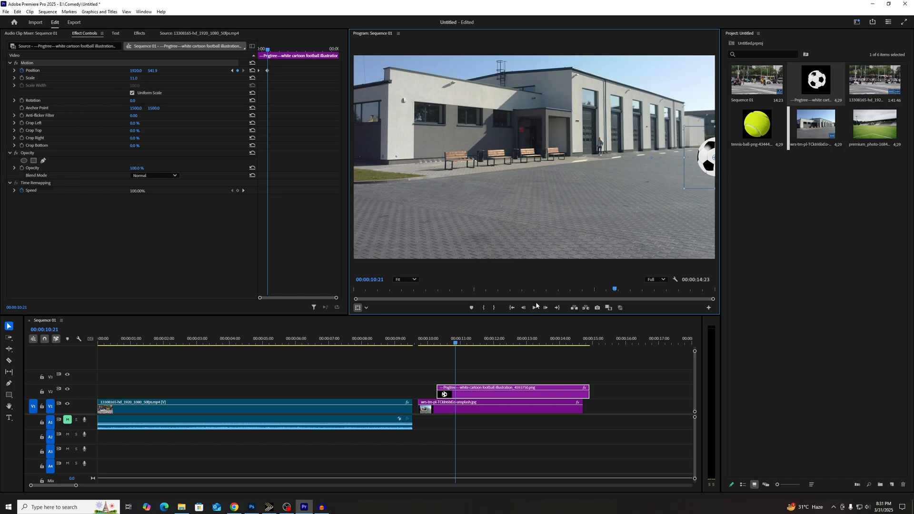
Step: Play back the ball's move and slow it down by shifting its second Position keyframe later in the clip
click(438, 343)
key(space)
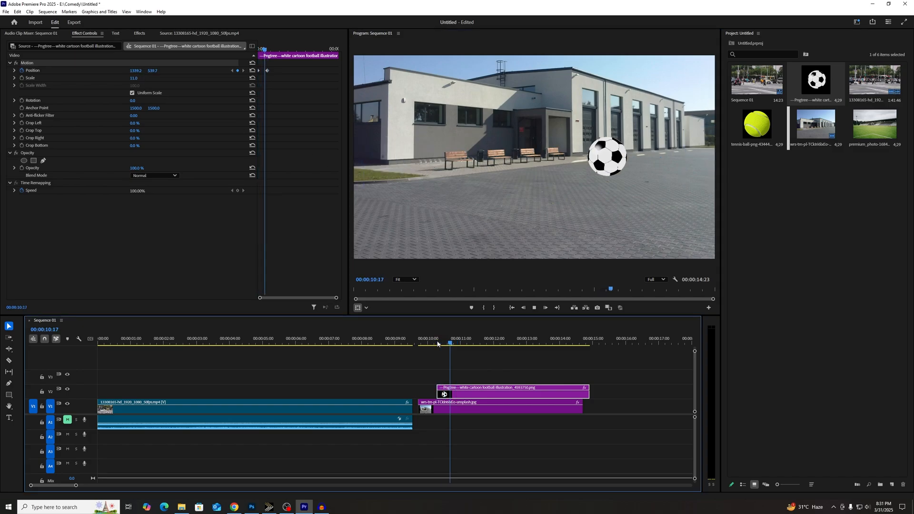
key(space)
click(267, 70)
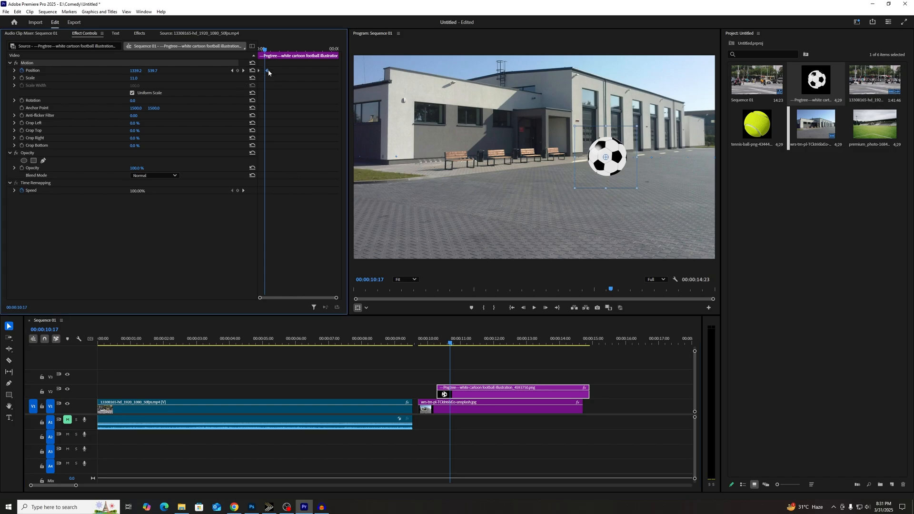
drag(268, 71, 270, 71)
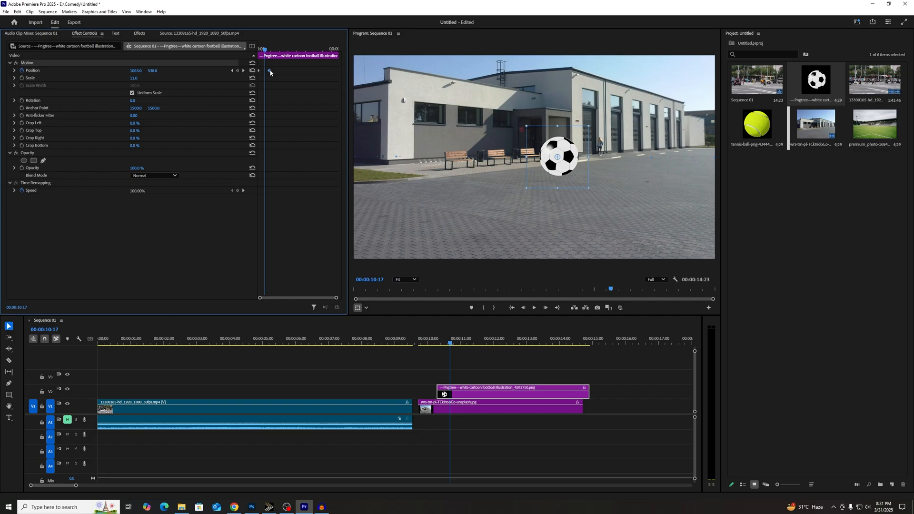
drag(270, 72, 285, 71)
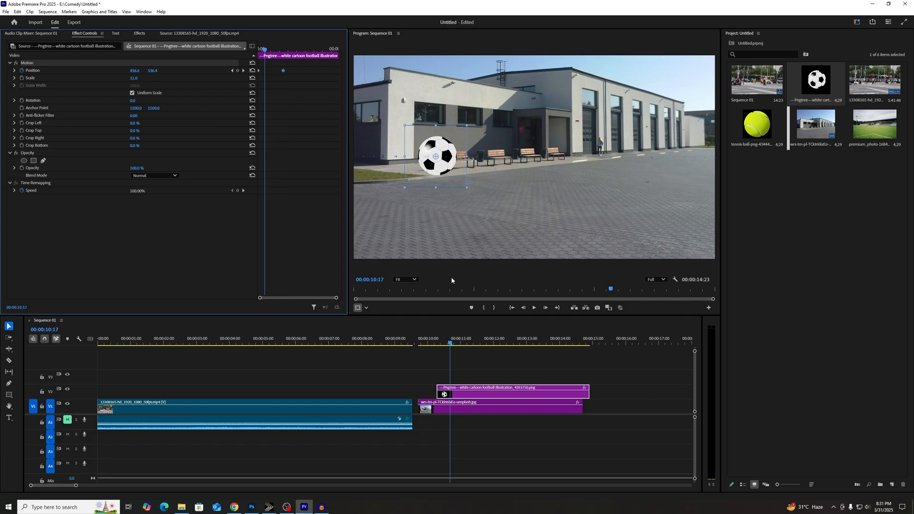
Step: Replay the sequence from 00:00:10:07 several times to check the ball's slower movement across the building image
click(437, 340)
key(space)
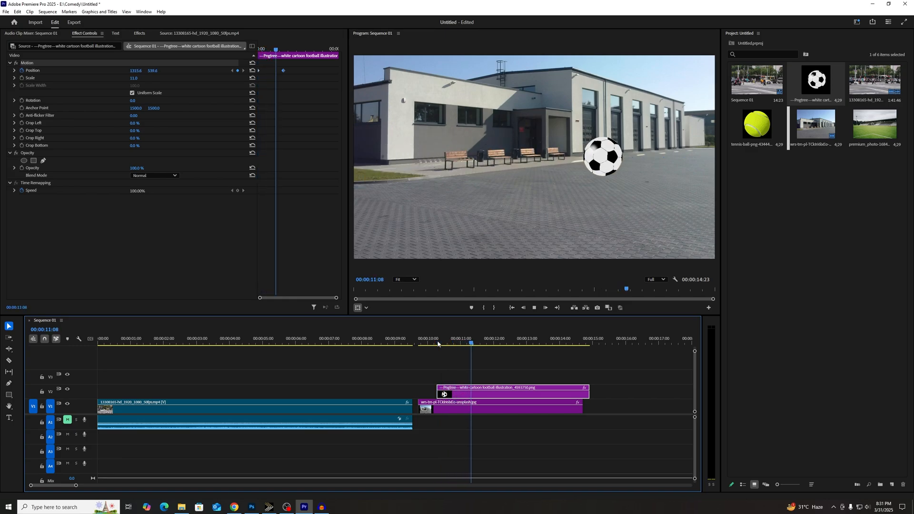
click(438, 342)
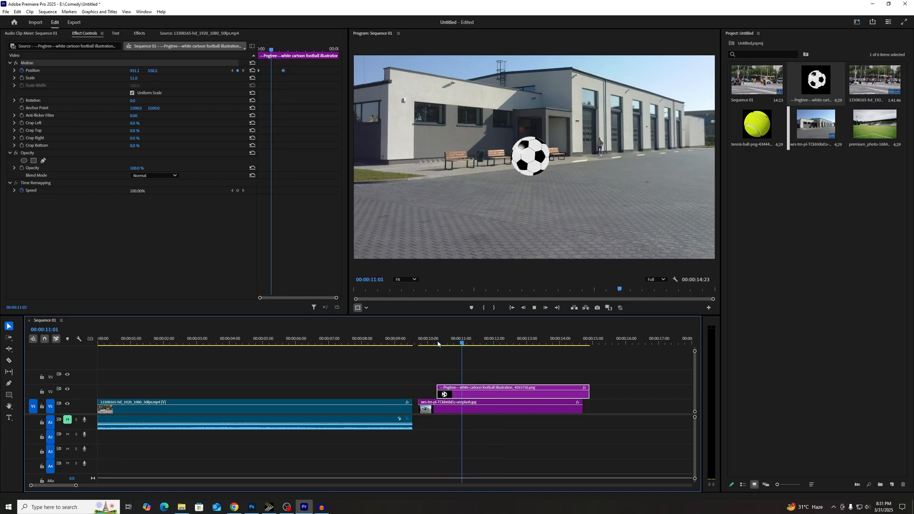
click(438, 342)
key(space)
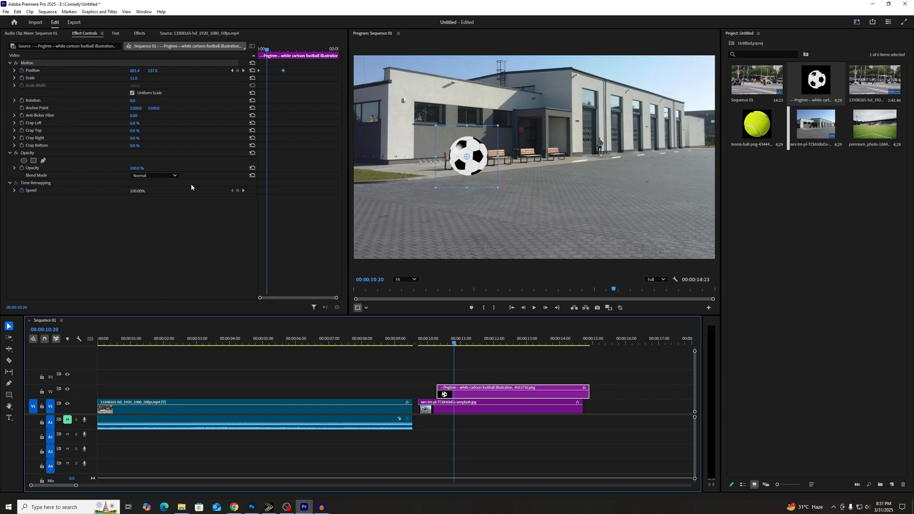
click(438, 341)
key(space)
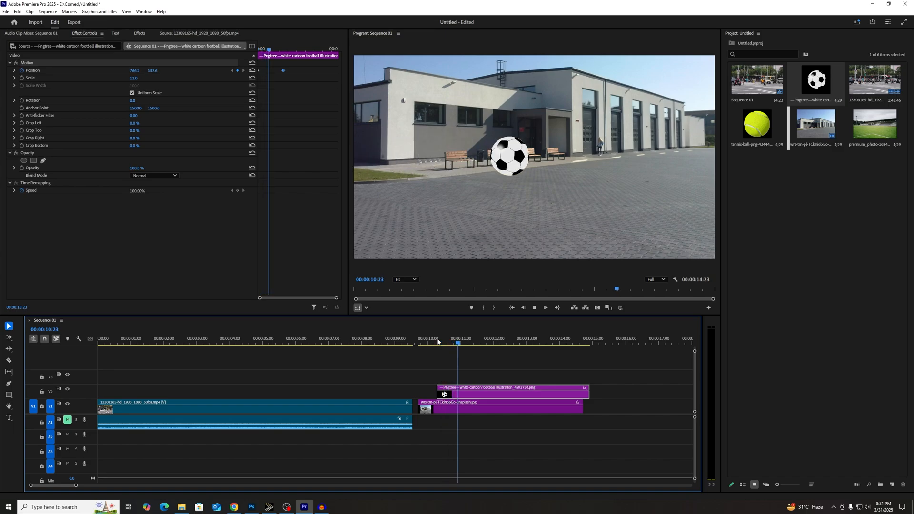
key(space)
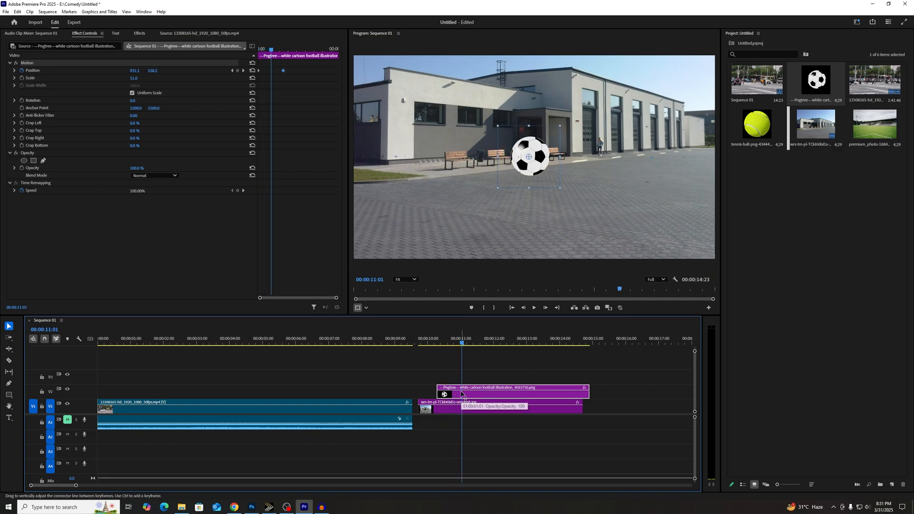
Step: Disable the V2 ball clip and place a fresh soccer ball image on V3, scaled to 8 and trimmed to start at 00:00:10:07
drag(461, 395, 432, 380)
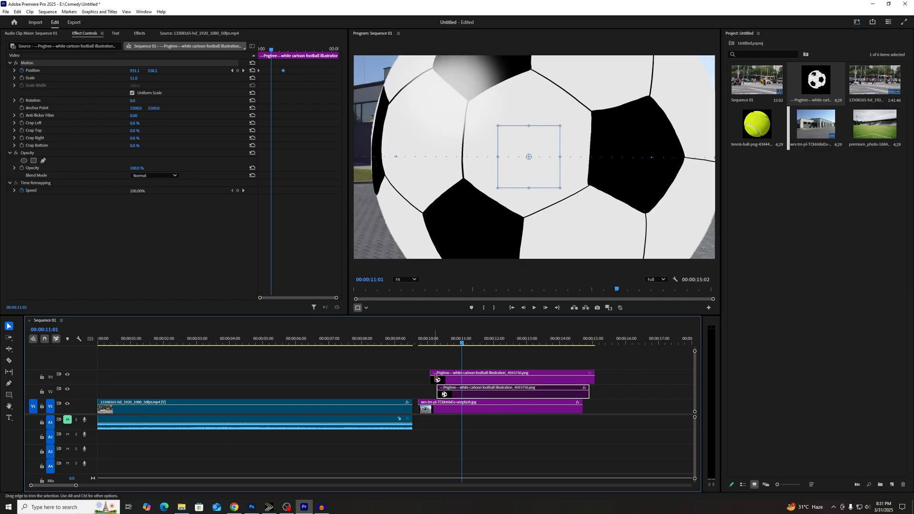
drag(140, 80, 91, 79)
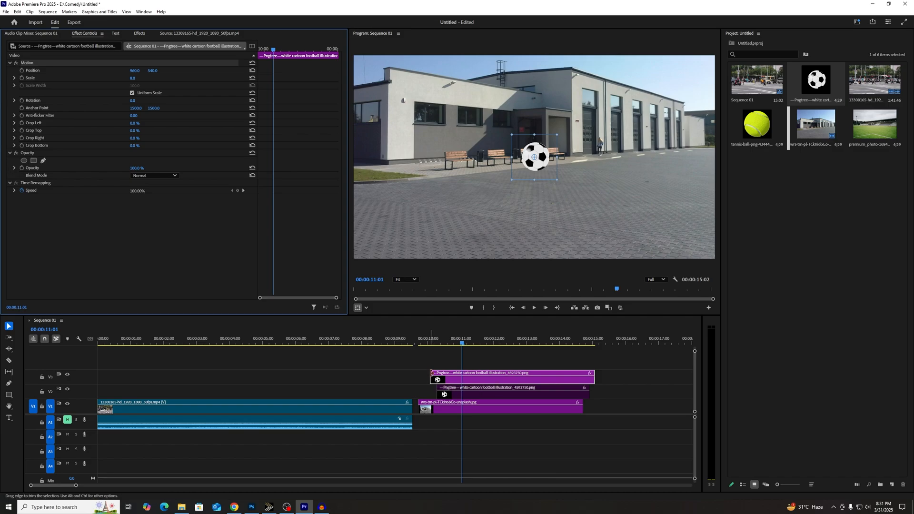
drag(431, 377, 437, 378)
click(437, 344)
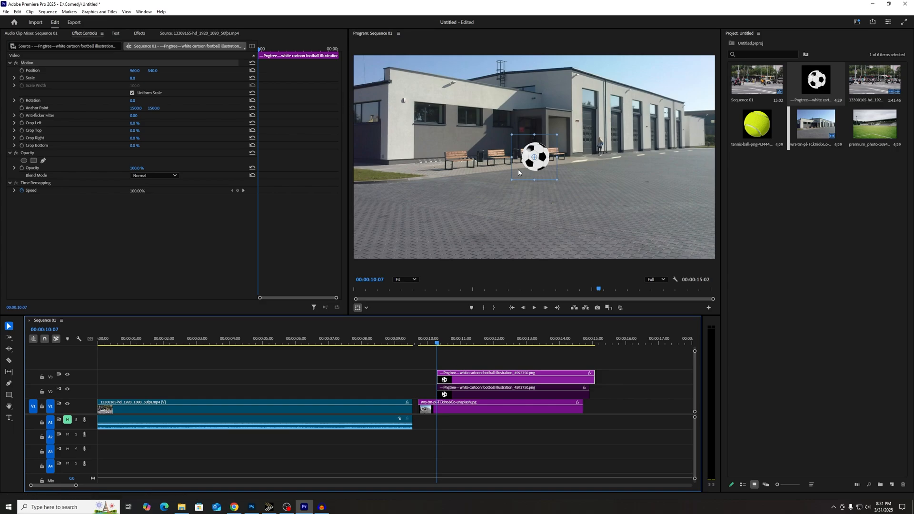
Step: Keyframe the V3 ball's Scale from 0 at 00:00:10:07 to 39 at 00:00:11:23
click(137, 78)
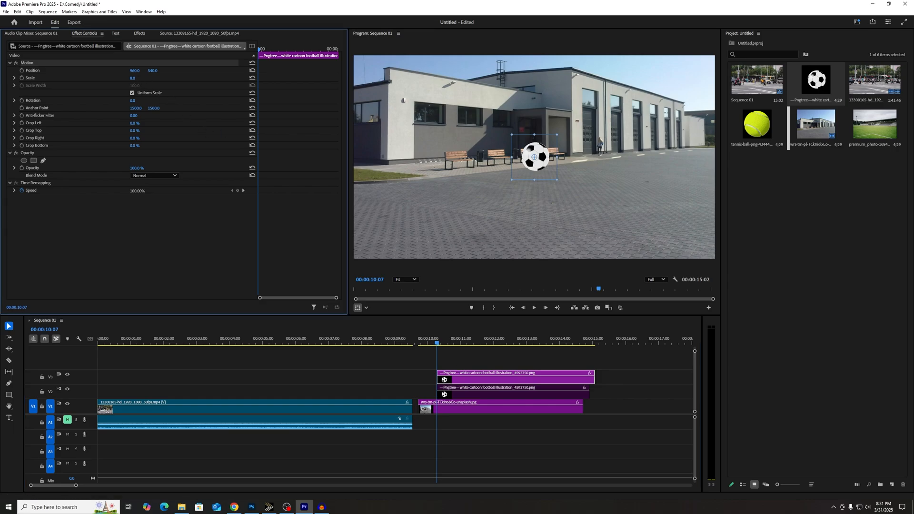
text(0)
key(Return)
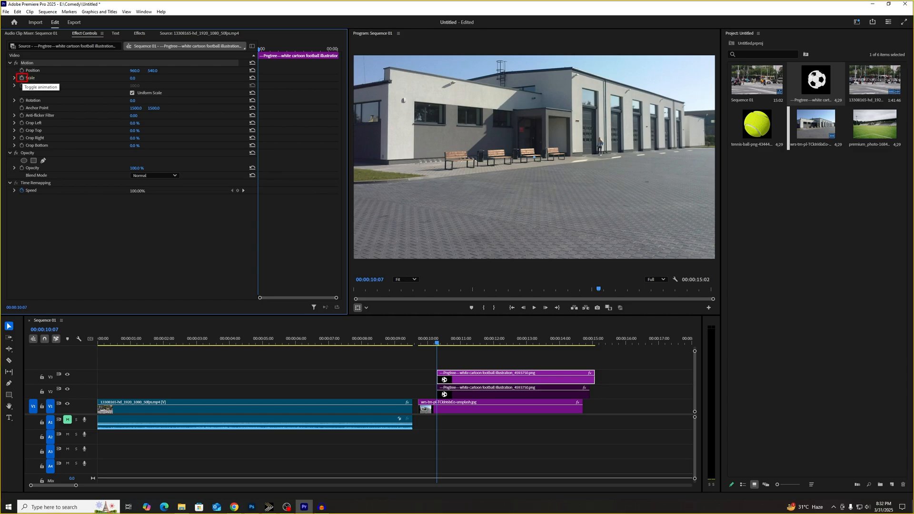
click(21, 77)
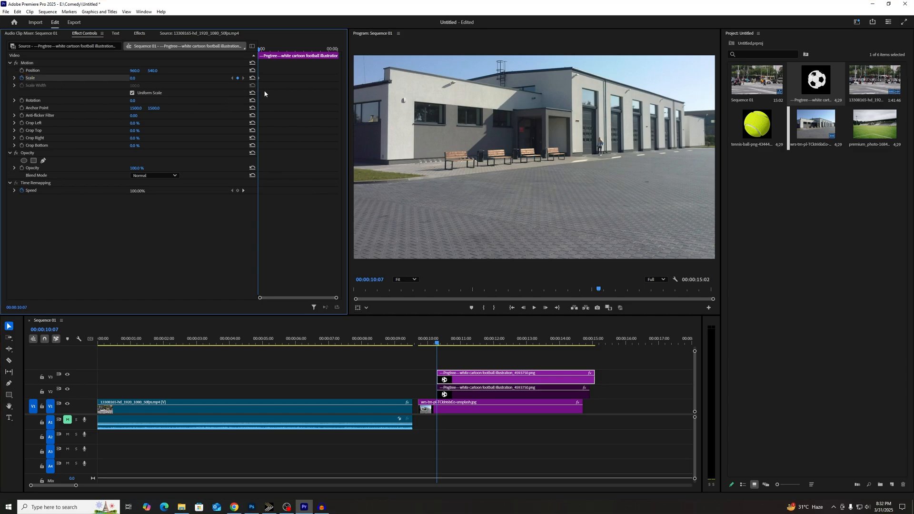
drag(452, 343, 491, 344)
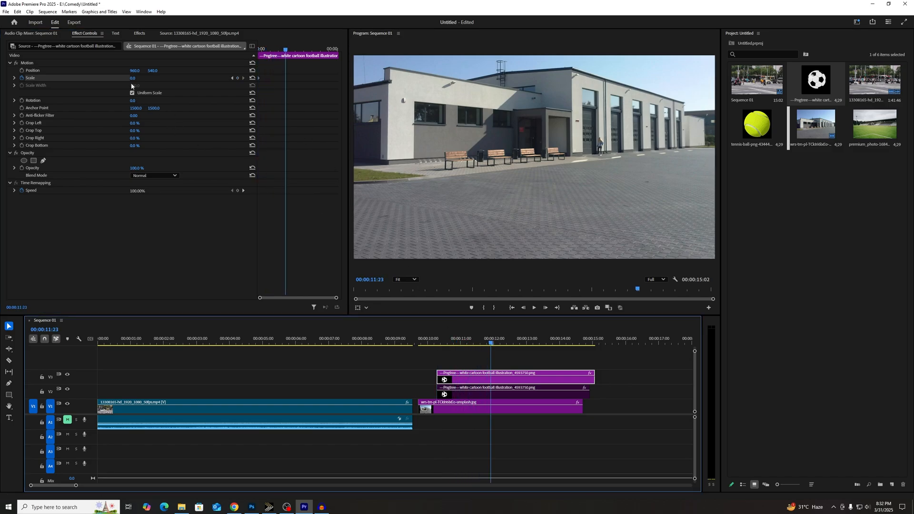
drag(131, 79, 150, 79)
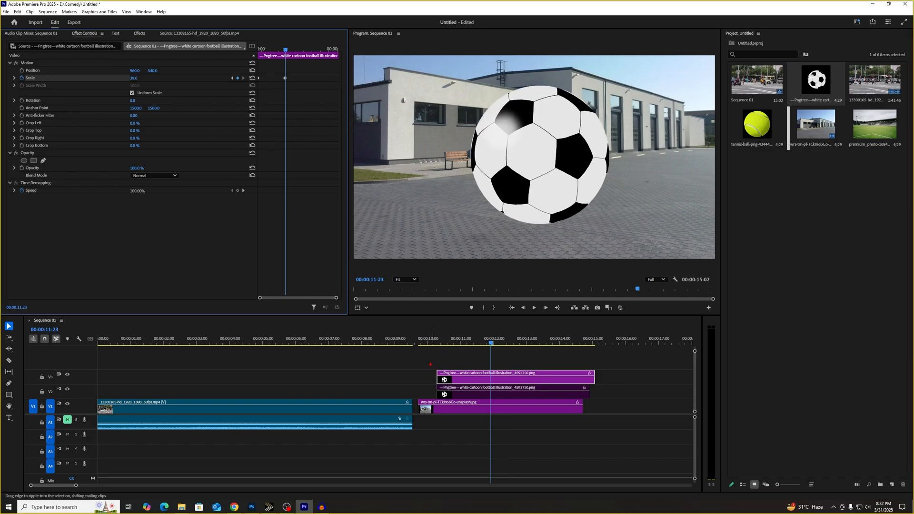
Step: Play back the V3 ball's growth from the start of its clip
click(434, 367)
click(485, 371)
click(437, 344)
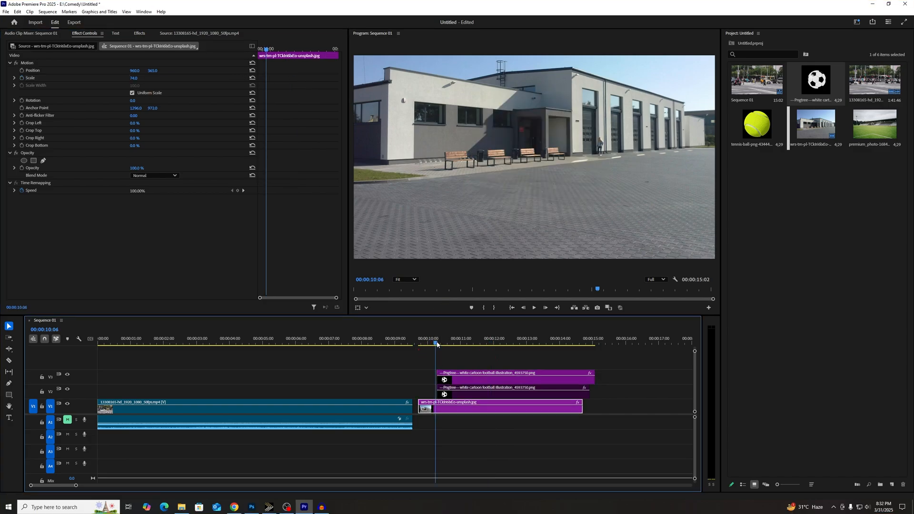
key(space)
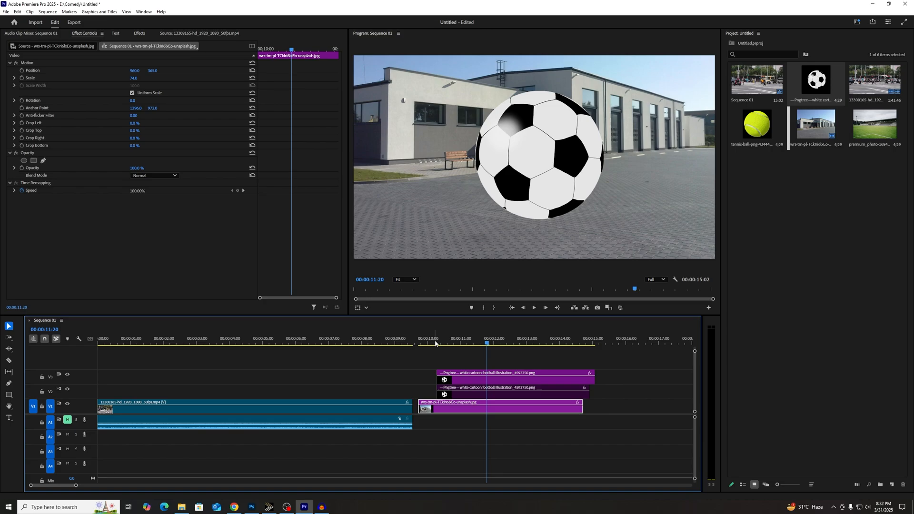
click(435, 343)
key(space)
key(space)
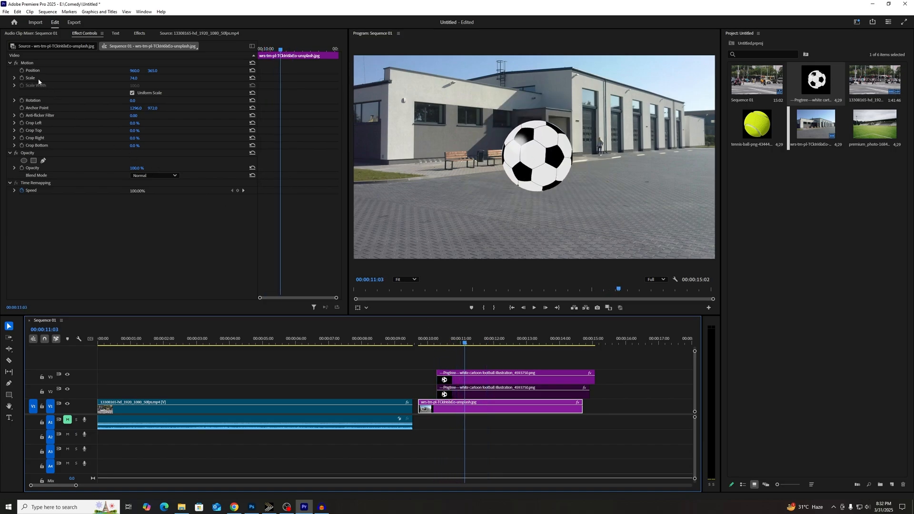
Step: Select the V3 ball clip and step between its two Scale keyframes to compare them
click(36, 78)
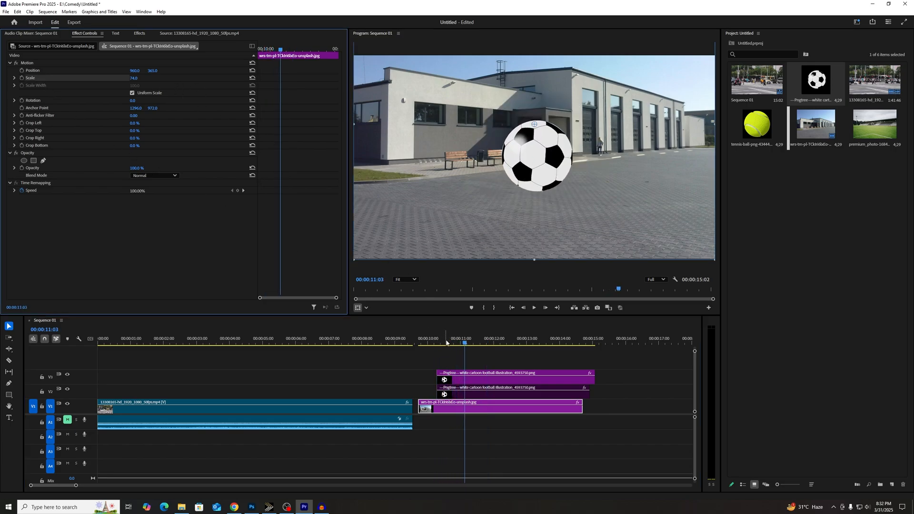
drag(448, 343, 438, 344)
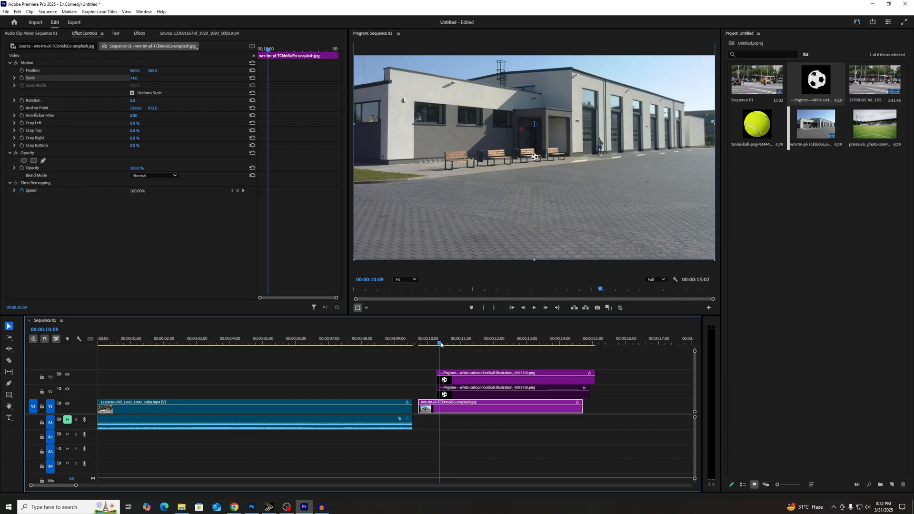
click(452, 381)
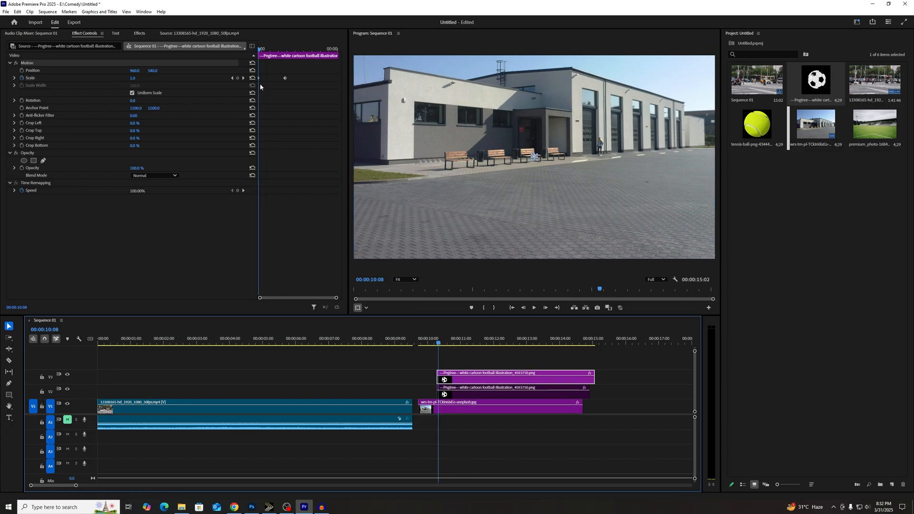
click(232, 78)
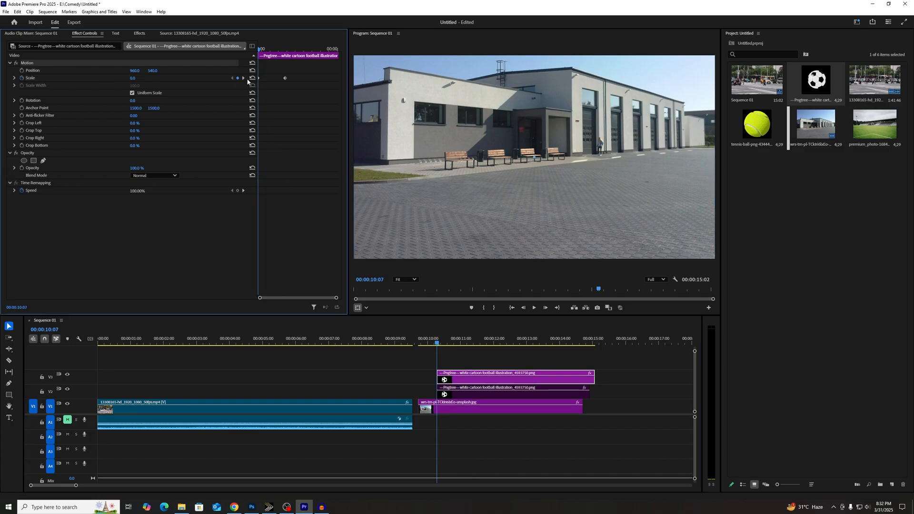
click(243, 78)
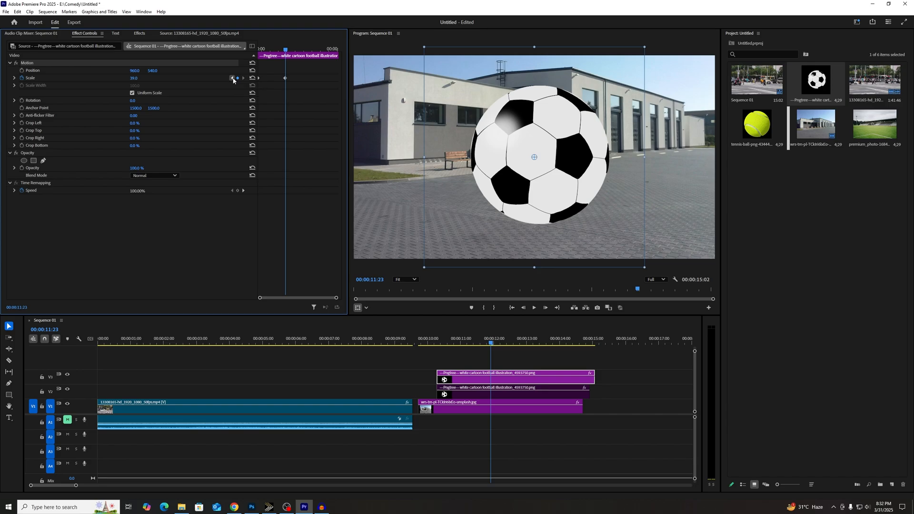
click(233, 78)
click(243, 78)
click(233, 78)
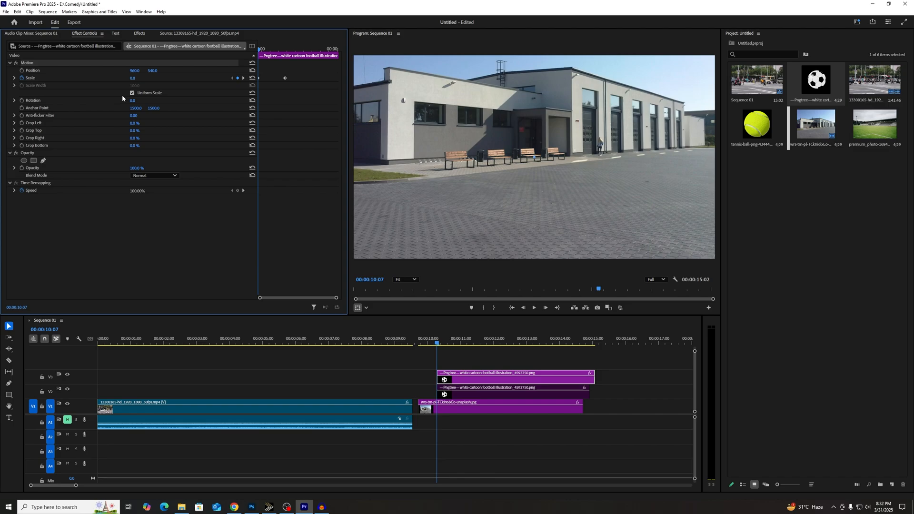
Step: Keyframe the V3 ball's Rotation from 0 at 00:00:10:07 to 360 degrees at the second Scale keyframe, 00:00:11:23
click(22, 101)
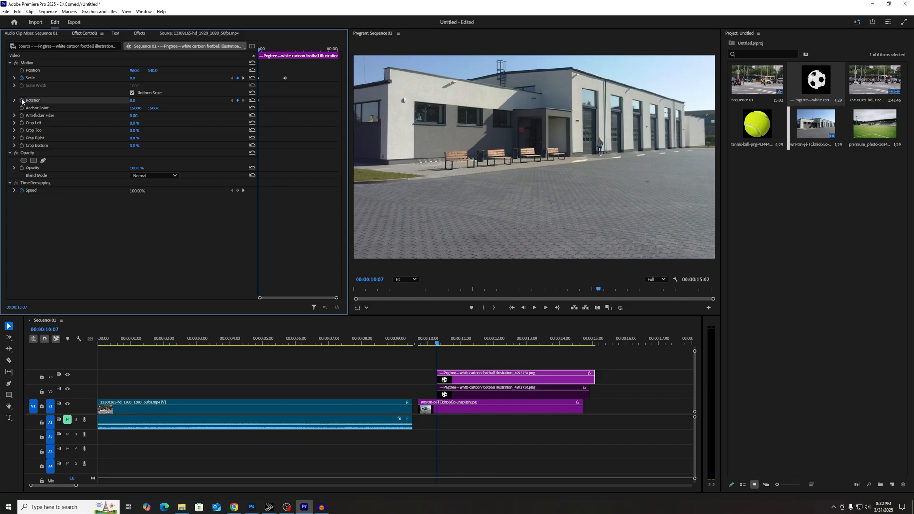
click(243, 78)
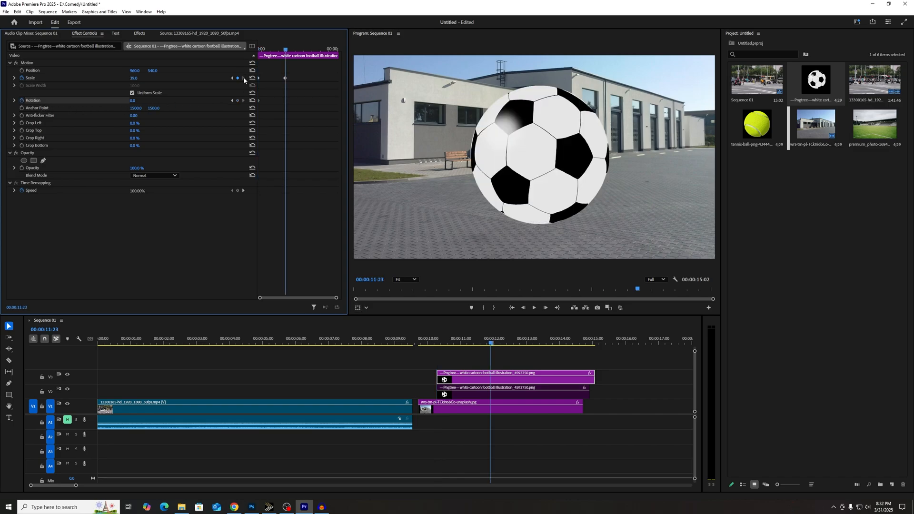
click(138, 100)
text(360)
key(Return)
Step: Play back the V3 ball's combined growth and spin from near the clip's start
click(440, 342)
key(space)
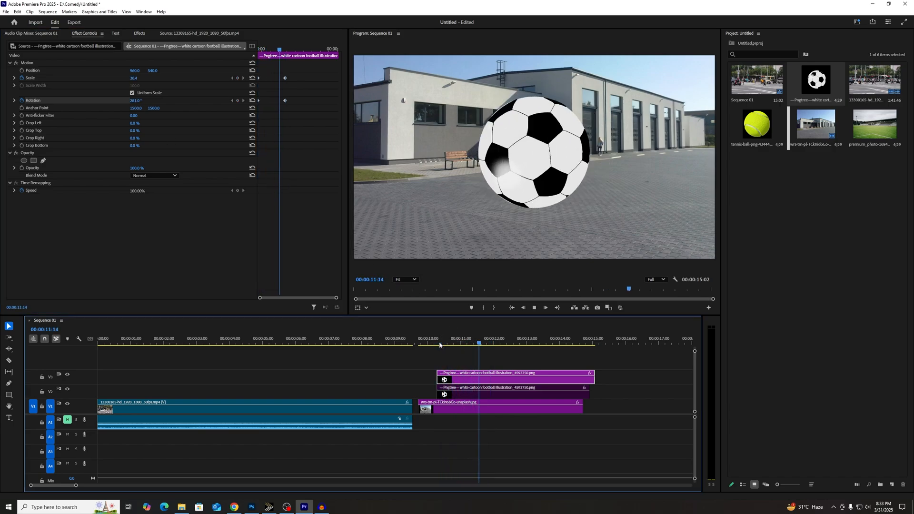
key(space)
click(440, 343)
key(space)
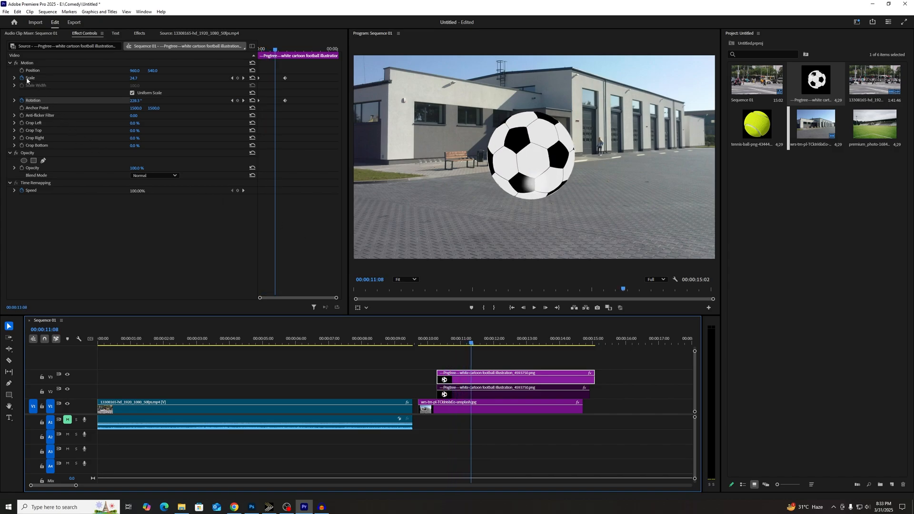
Step: Replay the V3 ball's growth and spin several times from around 00:00:10:07 to examine its linear keyframe motion
click(438, 343)
key(space)
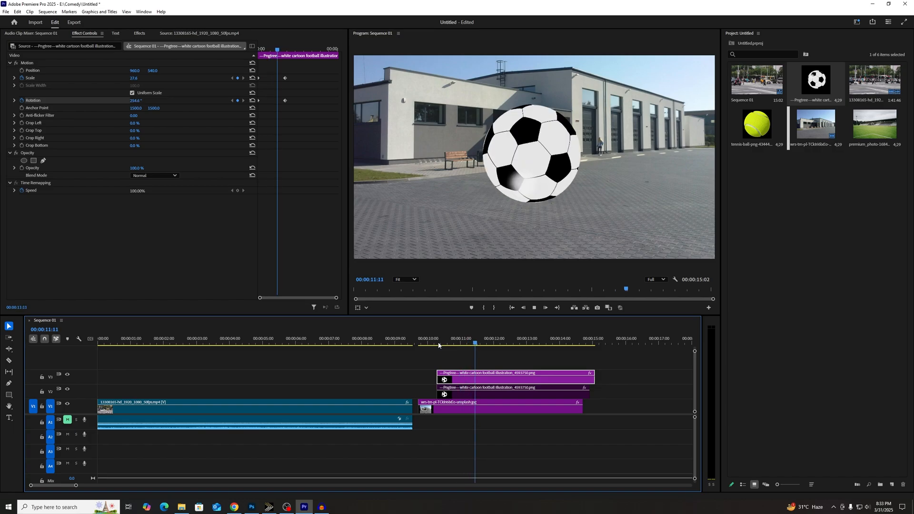
key(space)
click(439, 344)
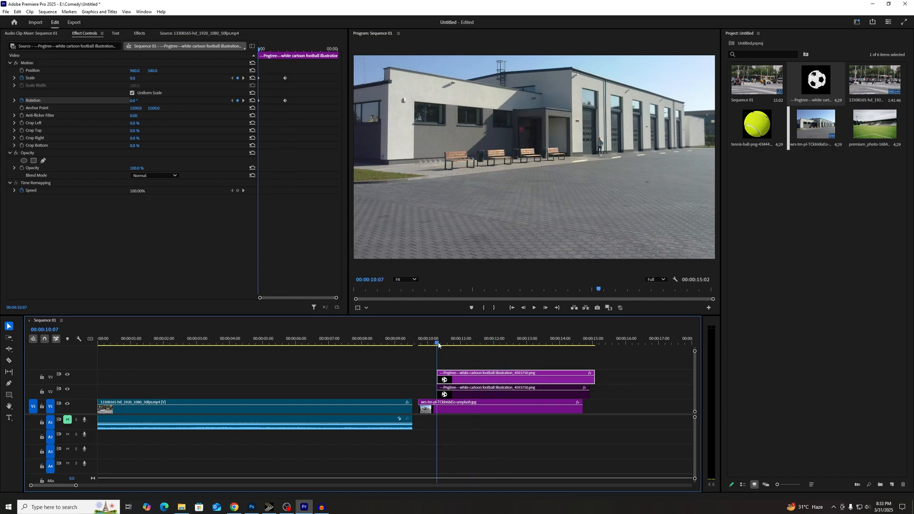
key(space)
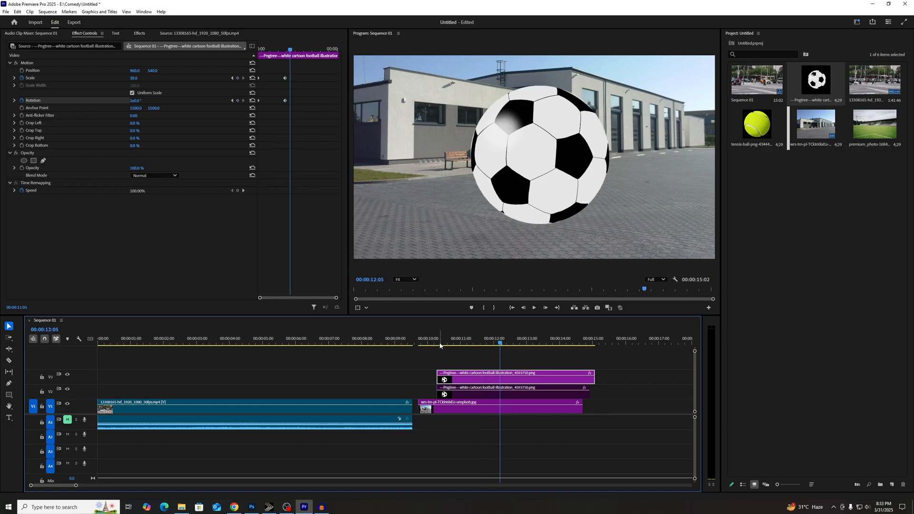
click(439, 344)
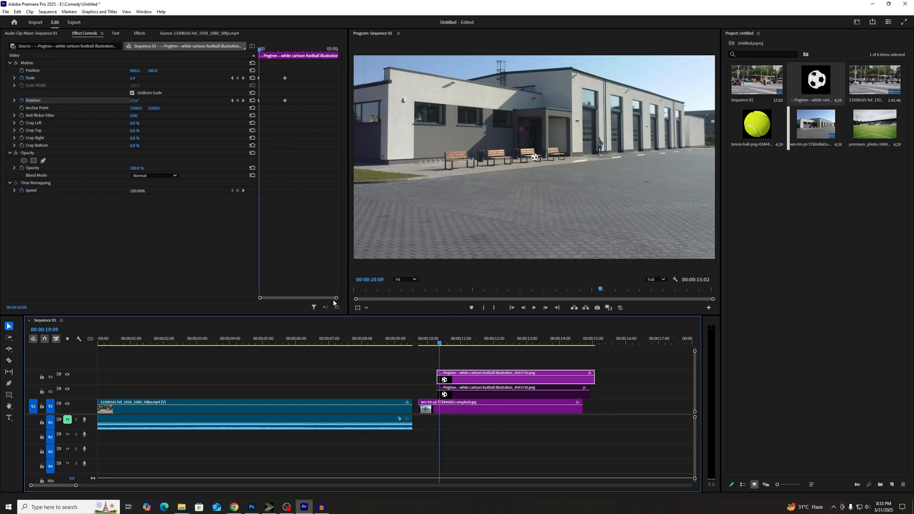
drag(336, 297, 310, 295)
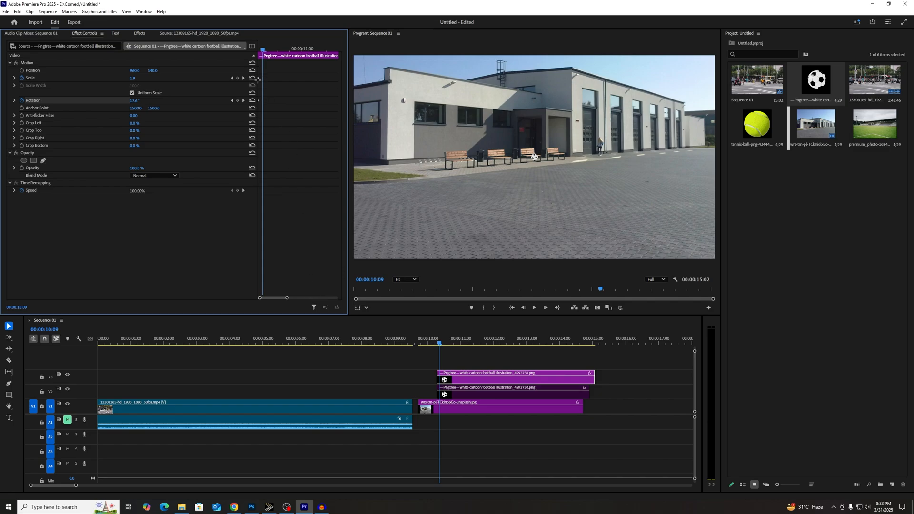
click(438, 340)
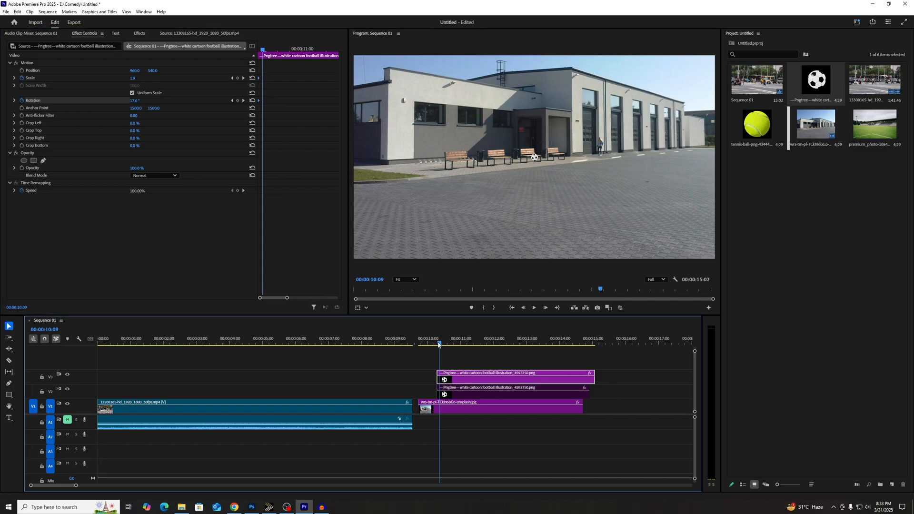
key(space)
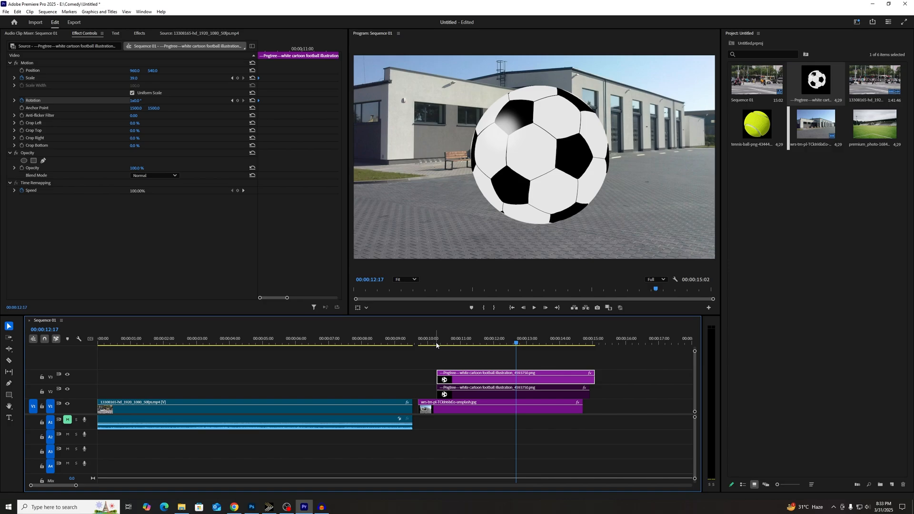
click(436, 345)
key(space)
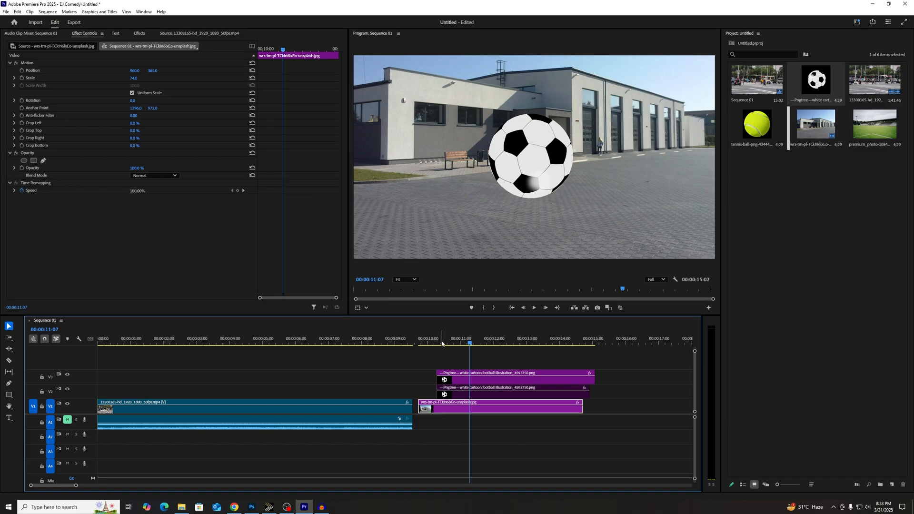
Step: Apply Ease Out to the V3 ball's first Scale and Rotation keyframes and Ease In to its second pair
click(441, 345)
click(450, 380)
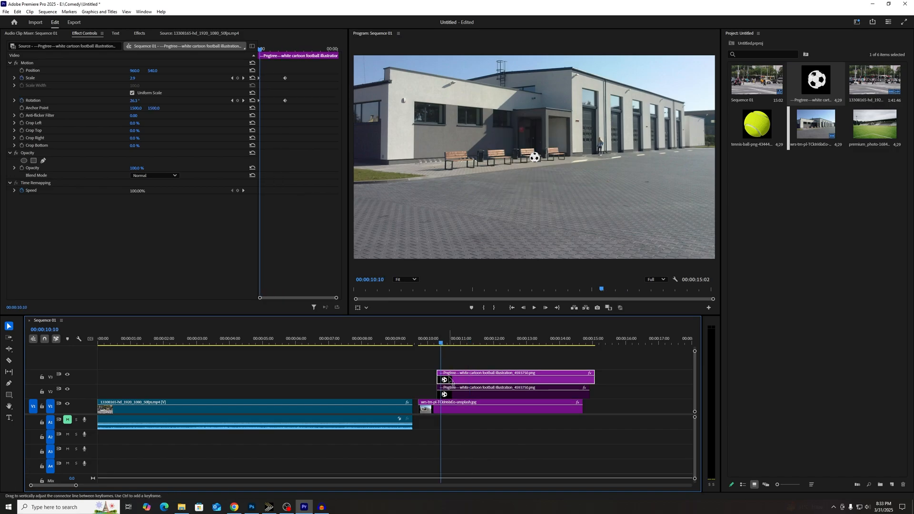
click(439, 344)
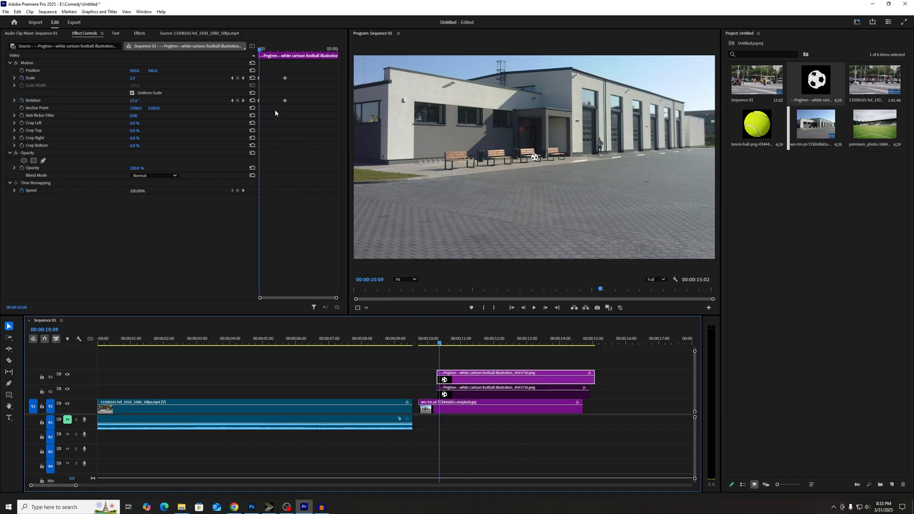
right_click(259, 79)
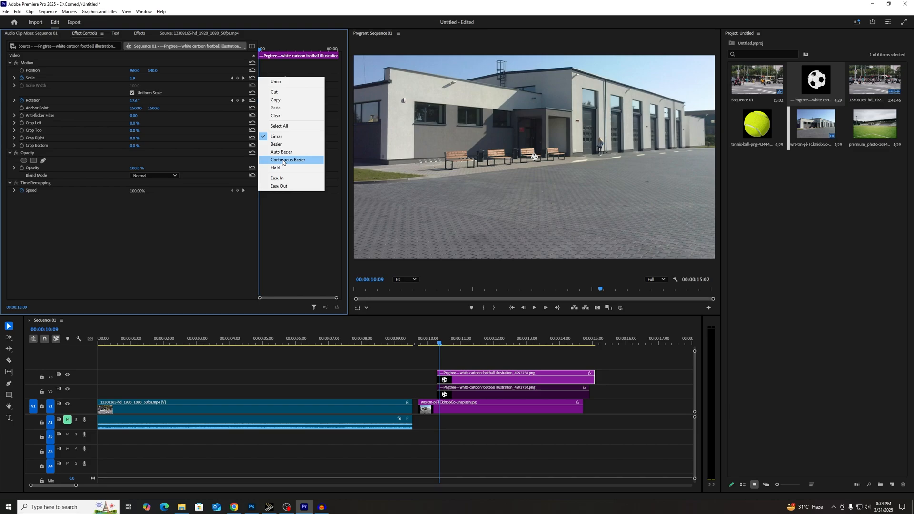
click(280, 186)
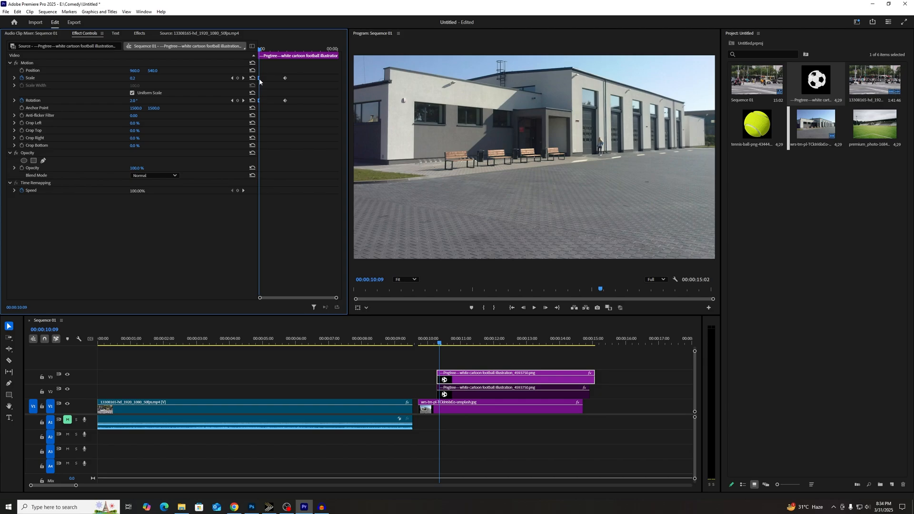
drag(283, 72, 298, 111)
right_click(285, 78)
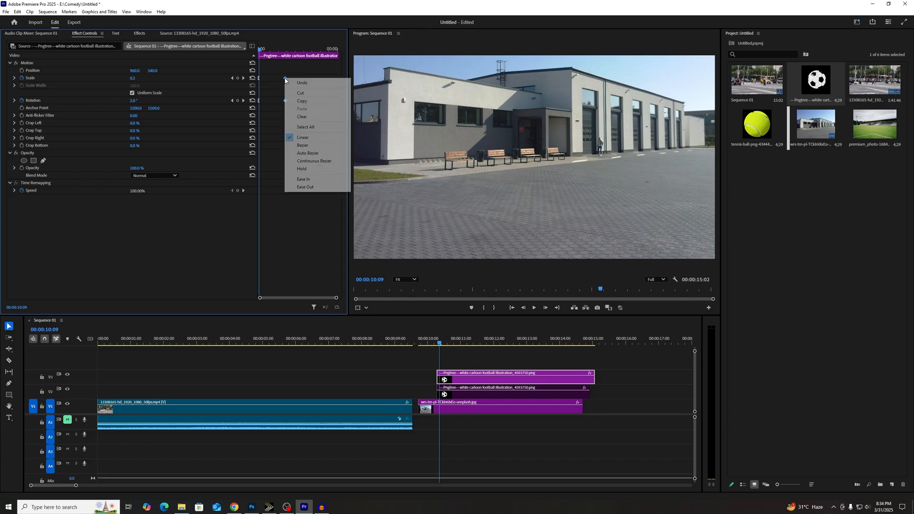
click(304, 179)
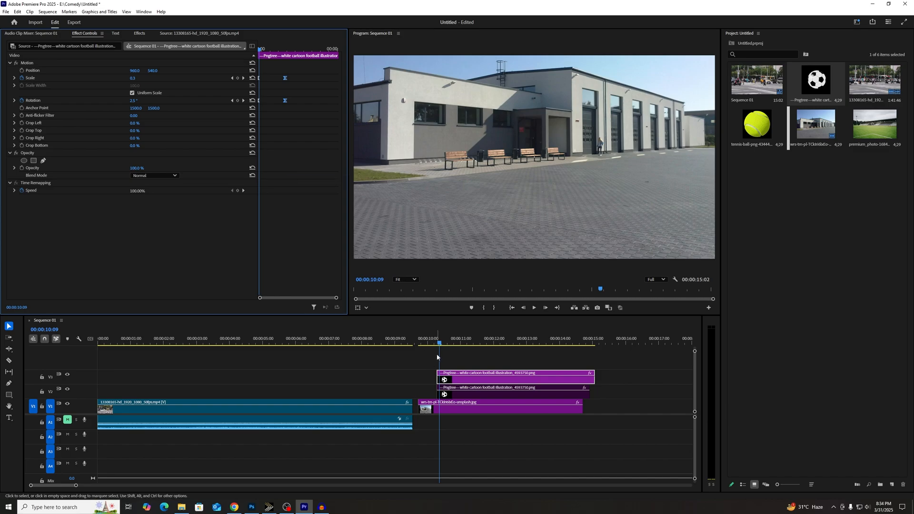
Step: Play back the V3 ball's eased growth and spin from near the clip's start
key(space)
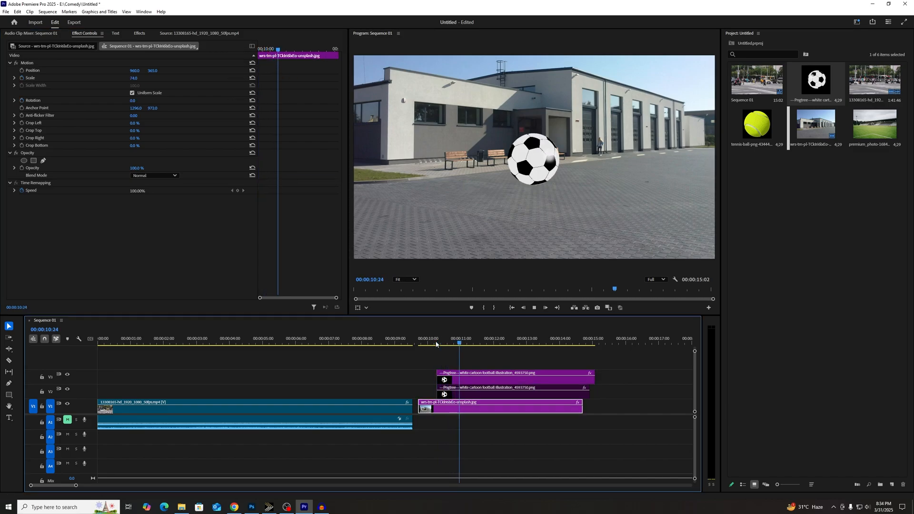
key(space)
key(space)
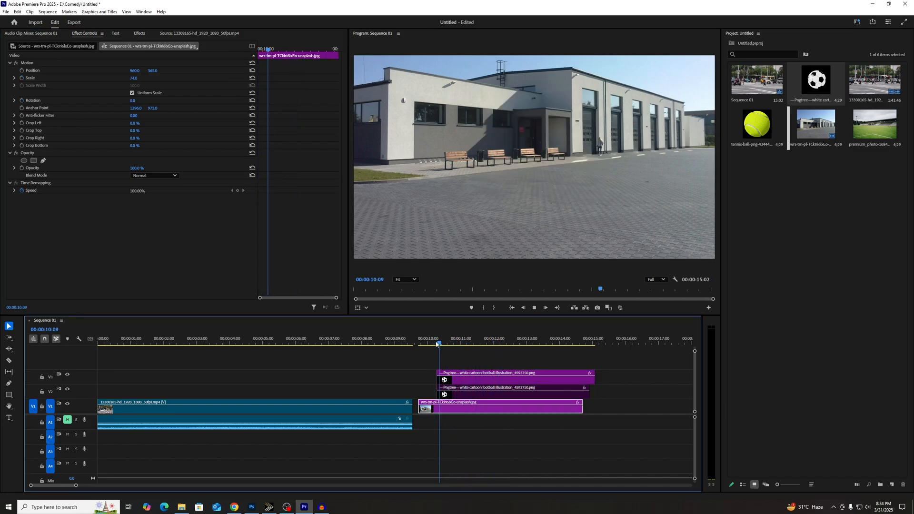
key(space)
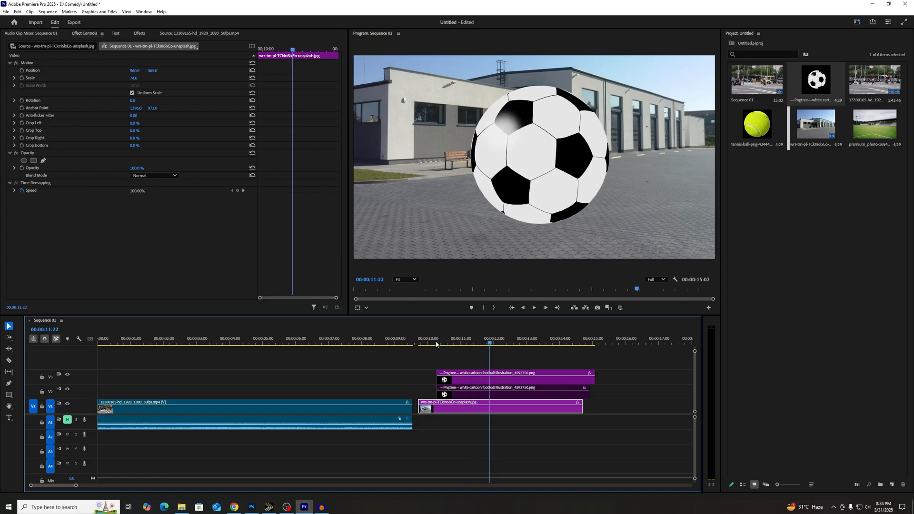
Step: Undo the easing on the V3 ball's Scale and Rotation keyframes
click(465, 381)
key(ctrl+z)
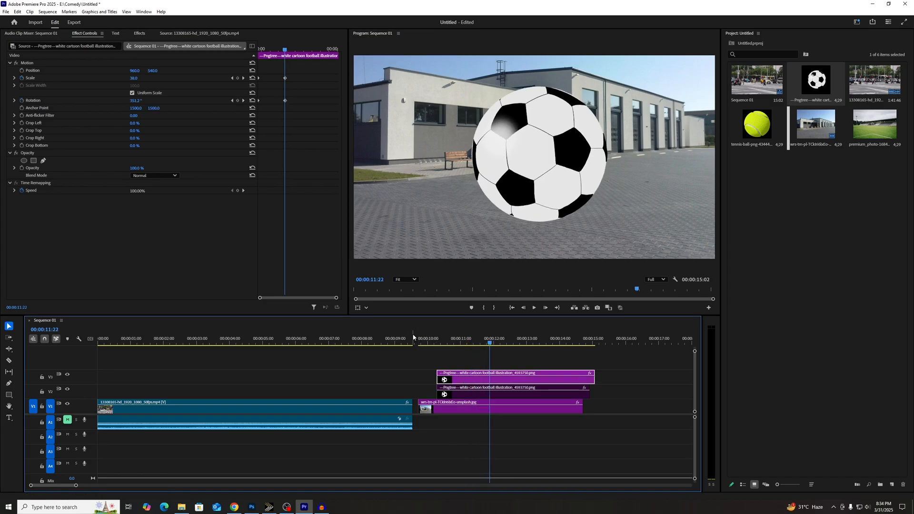
Step: Duplicate the V3 ball clip onto V4 at 00:00:10:07 and set the copy's horizontal Position to 559
click(437, 341)
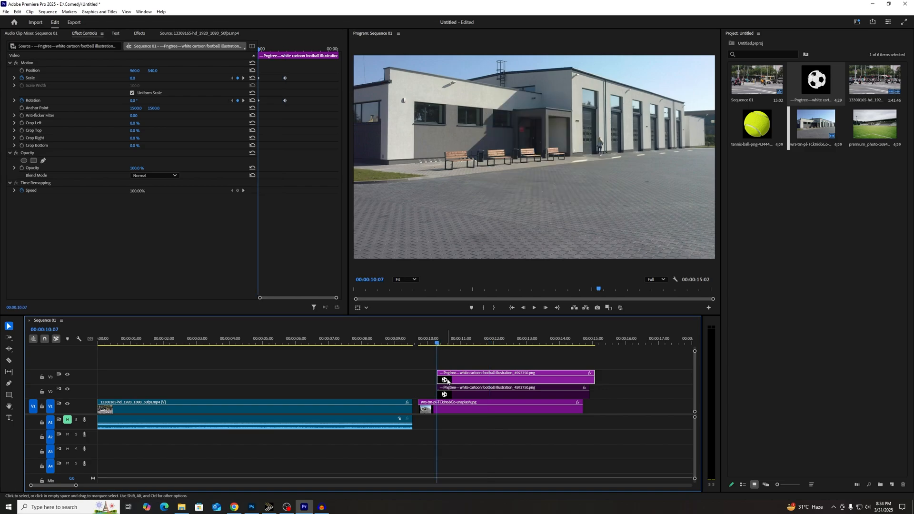
drag(448, 381, 453, 359)
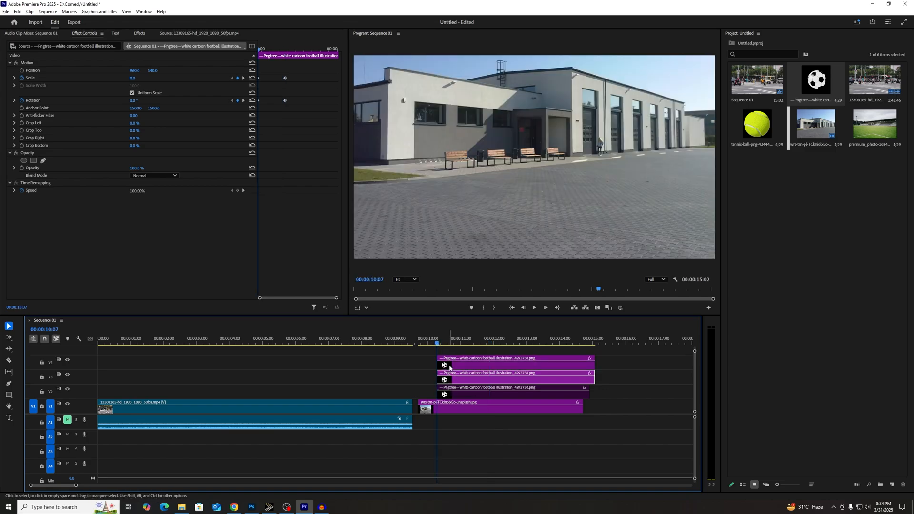
click(445, 342)
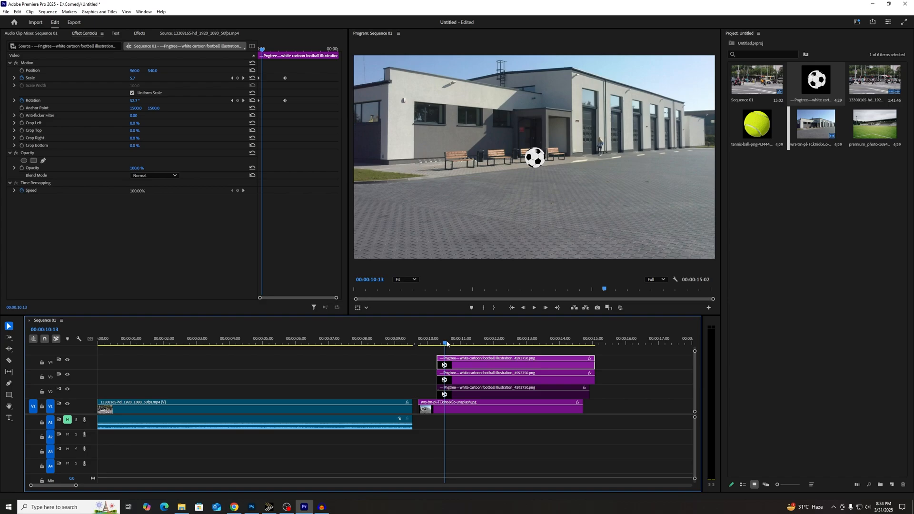
click(446, 342)
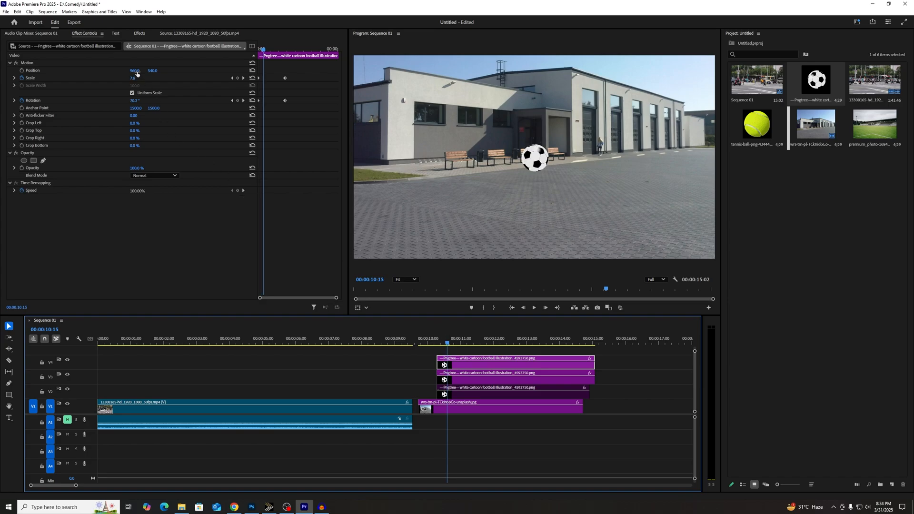
drag(135, 71, 57, 71)
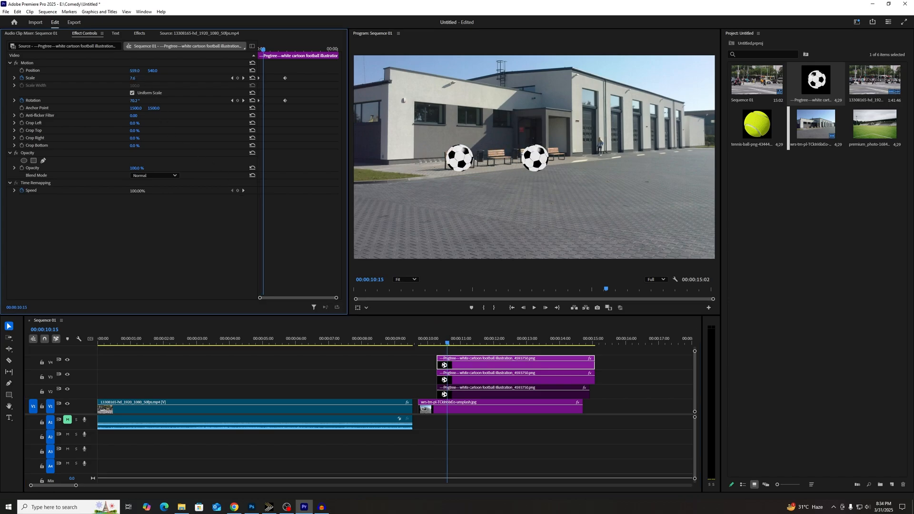
Step: Play back both balls from the clips' start and set the V3 ball's horizontal Position to 1308
key(space)
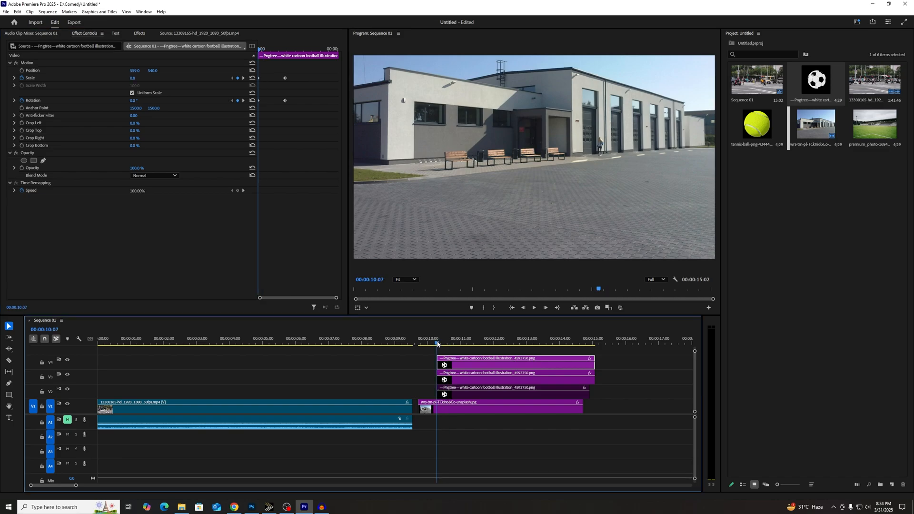
key(space)
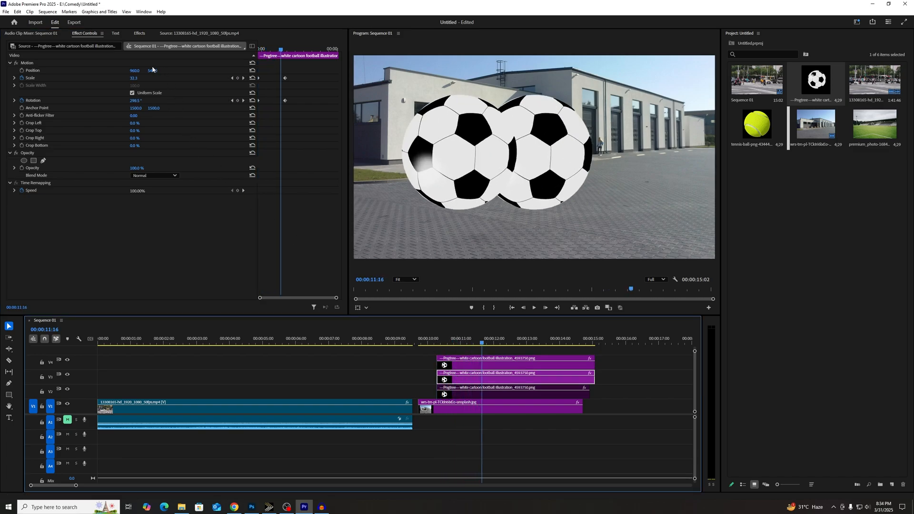
drag(135, 71, 201, 71)
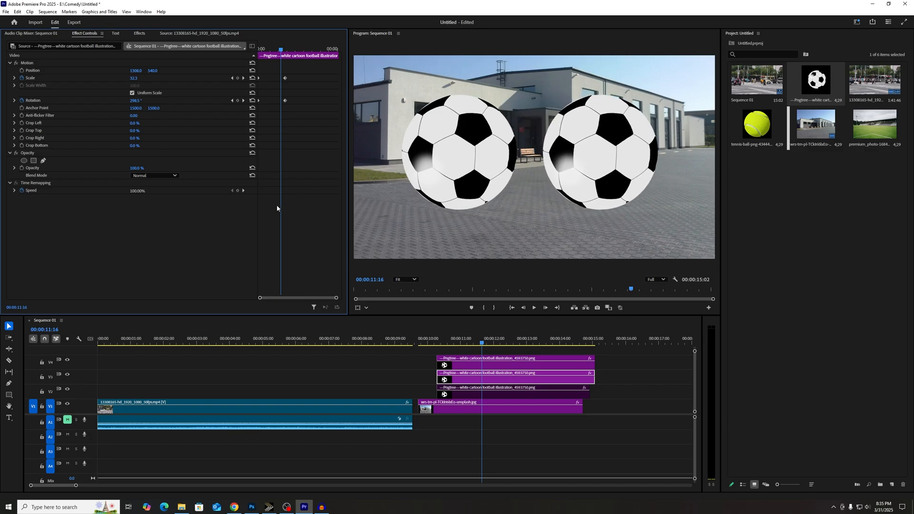
Step: Play back the two separated balls from just before their clips start to compare their motion
click(435, 342)
key(space)
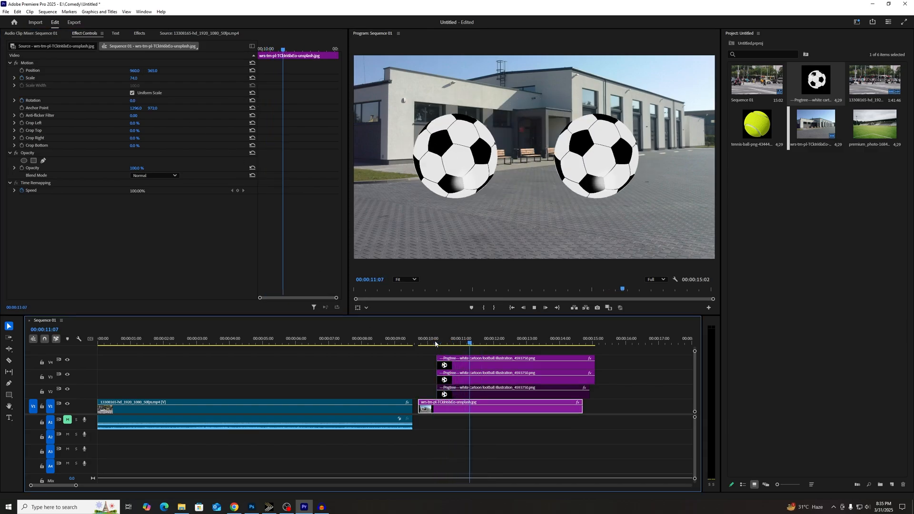
click(435, 343)
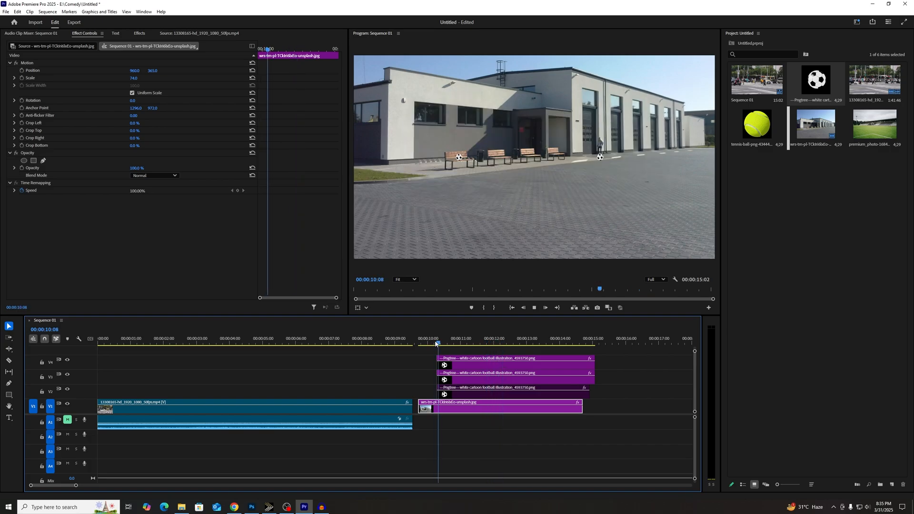
key(space)
click(435, 343)
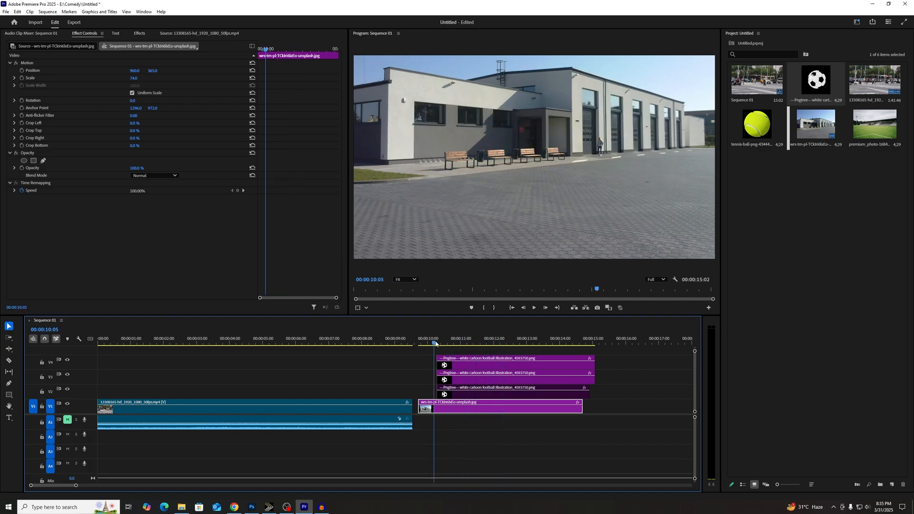
Step: Apply Ease Out to the V4 ball's first Scale and Rotation keyframes and Ease In to the second pair, and play back the comparison
click(439, 344)
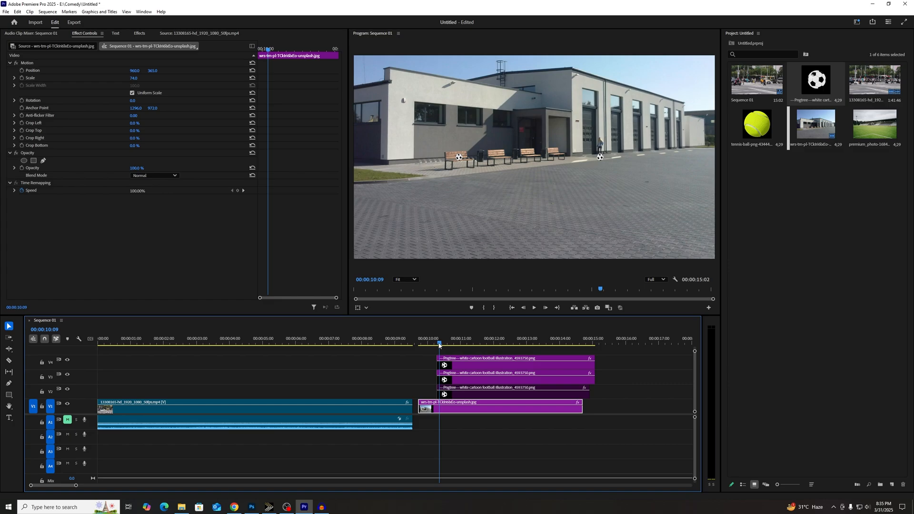
click(445, 365)
click(257, 84)
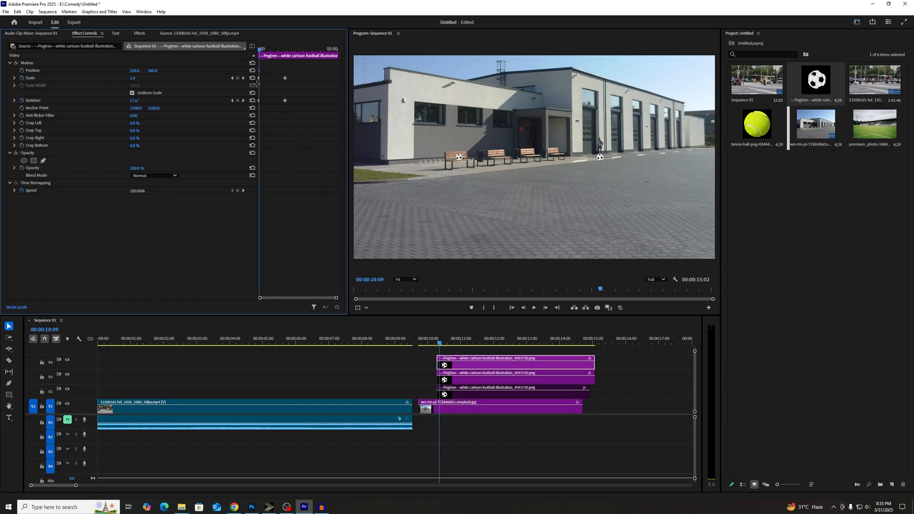
right_click(259, 81)
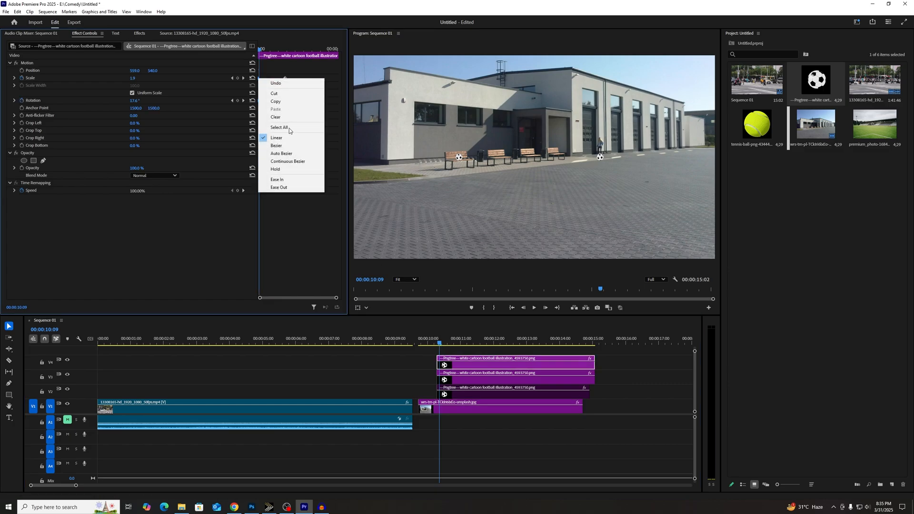
click(286, 185)
drag(283, 75, 305, 128)
right_click(286, 78)
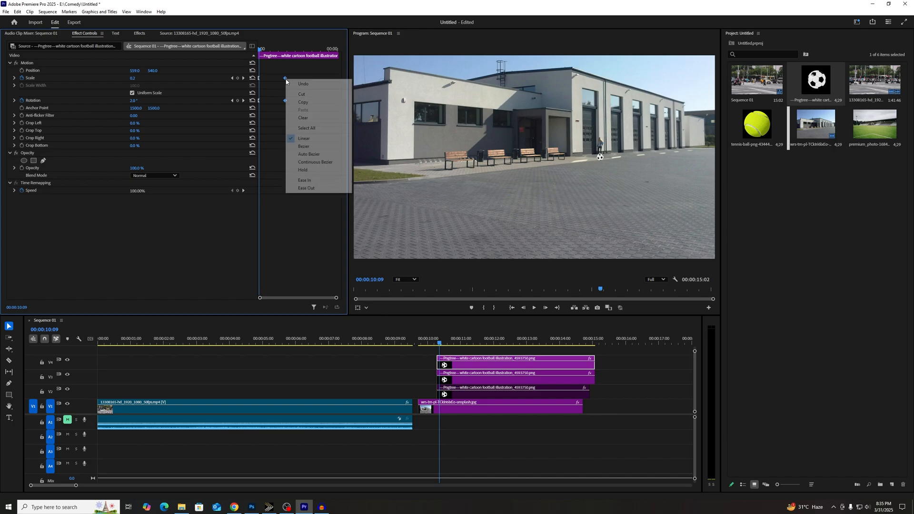
click(312, 181)
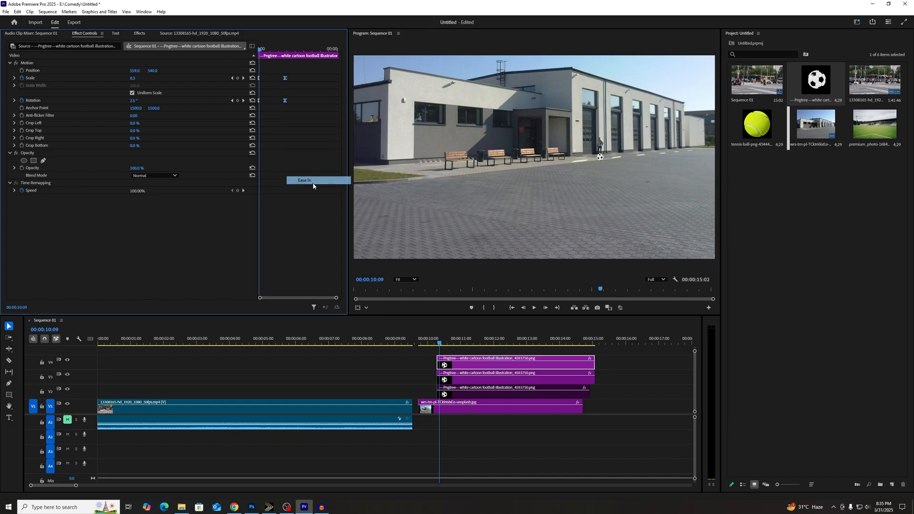
click(438, 343)
key(space)
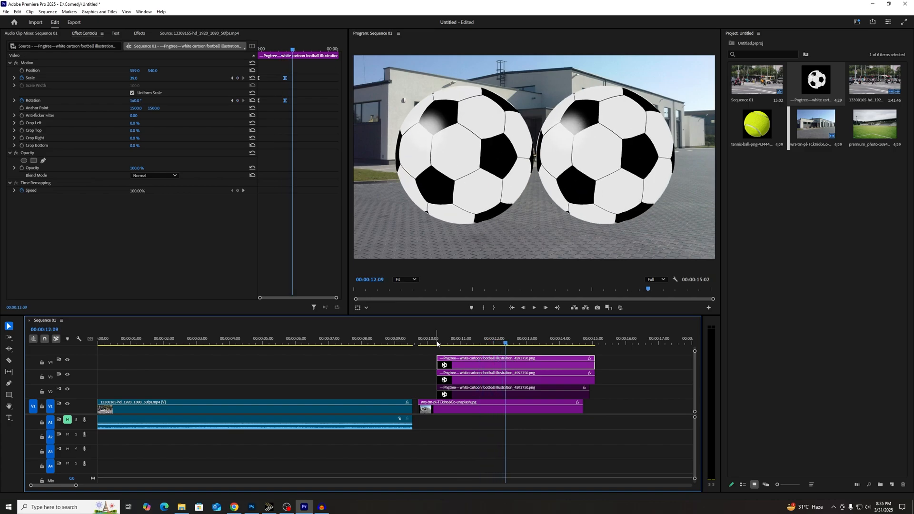
Step: Play back the linear and eased balls from their clips' start again, first normally and once more in the maximized preview
click(439, 343)
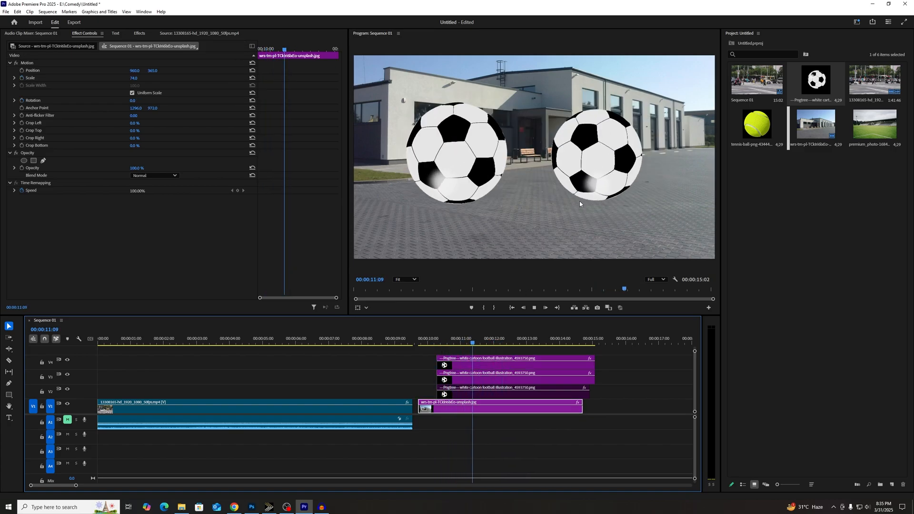
key(space)
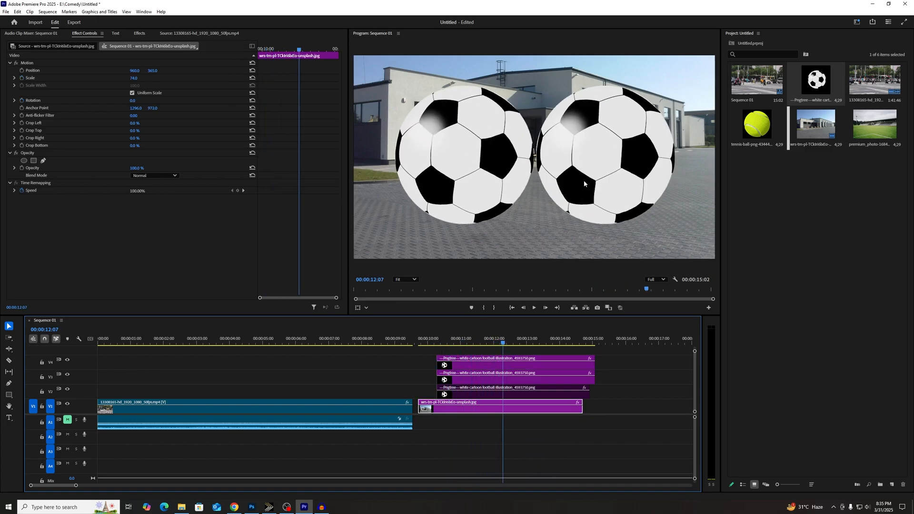
click(436, 344)
key(grave)
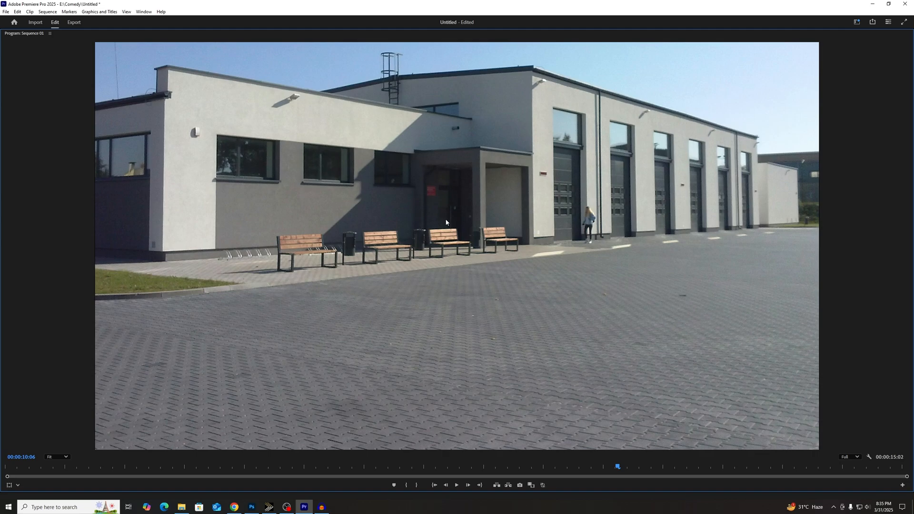
key(space)
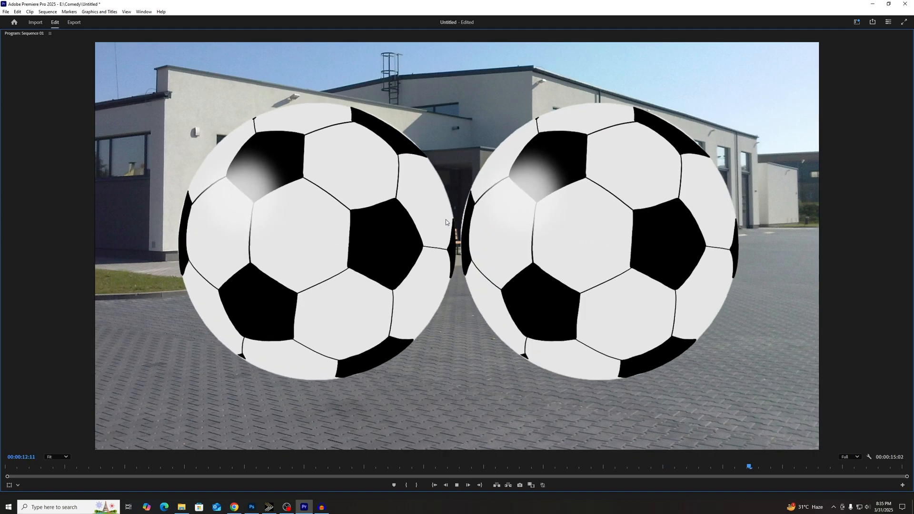
key(space)
key(grave)
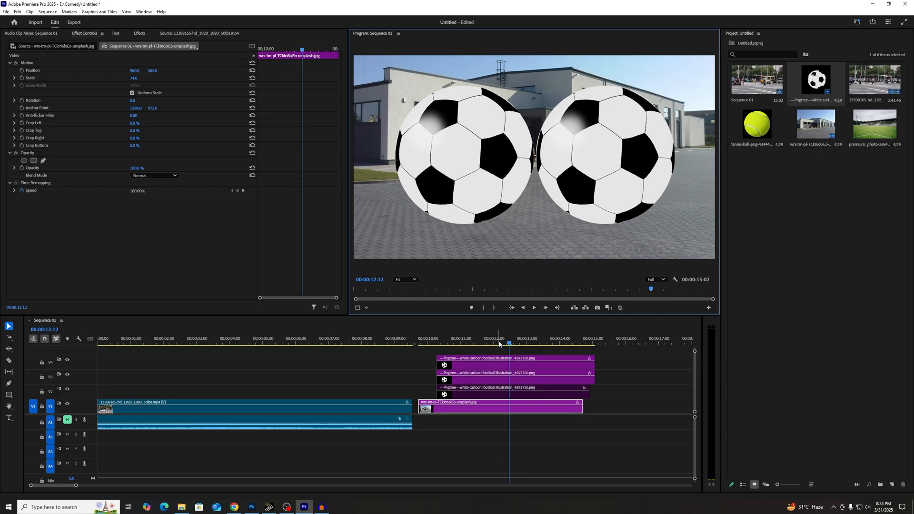
click(447, 342)
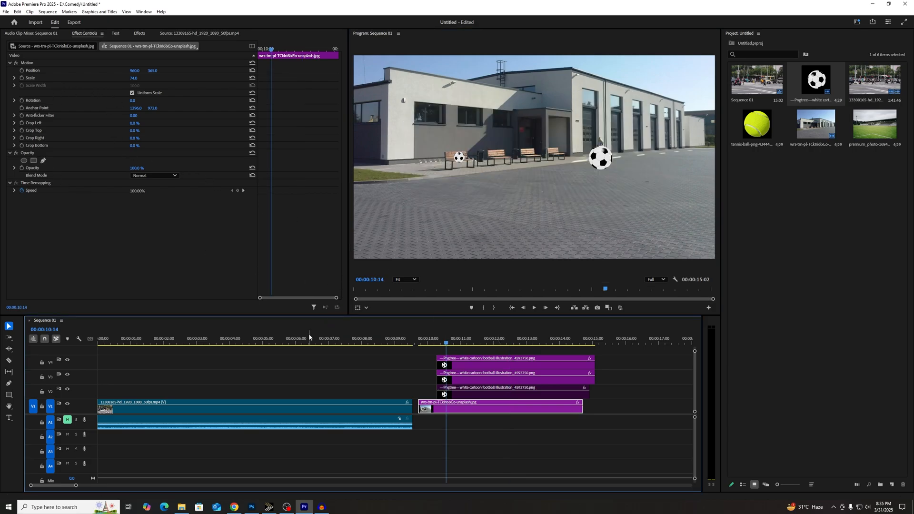
Step: Add the text SHRIEDITZ over the street video at 00:00:06:23, move its clip to V2 and shorten it to end just before 00:00:10:00
drag(308, 339, 329, 342)
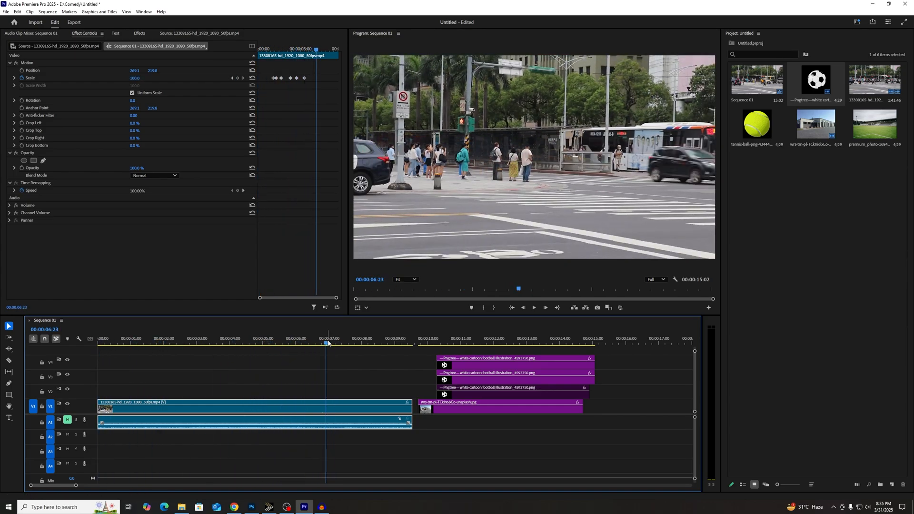
key(t)
click(400, 195)
click(400, 195)
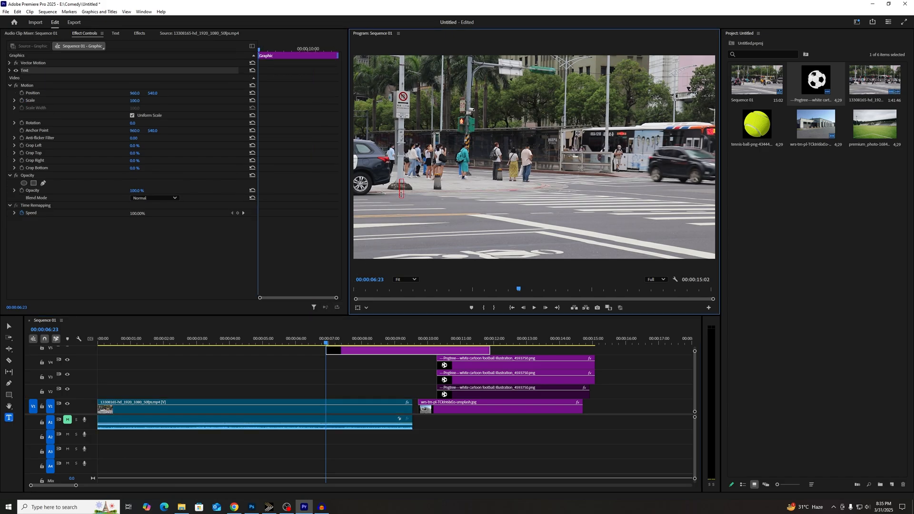
text(SHRIEDITZ)
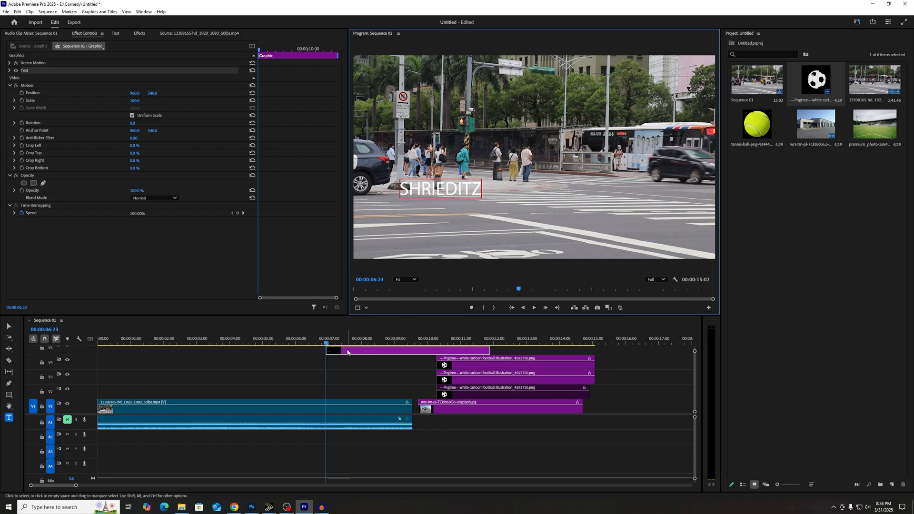
drag(366, 353, 327, 390)
key(v)
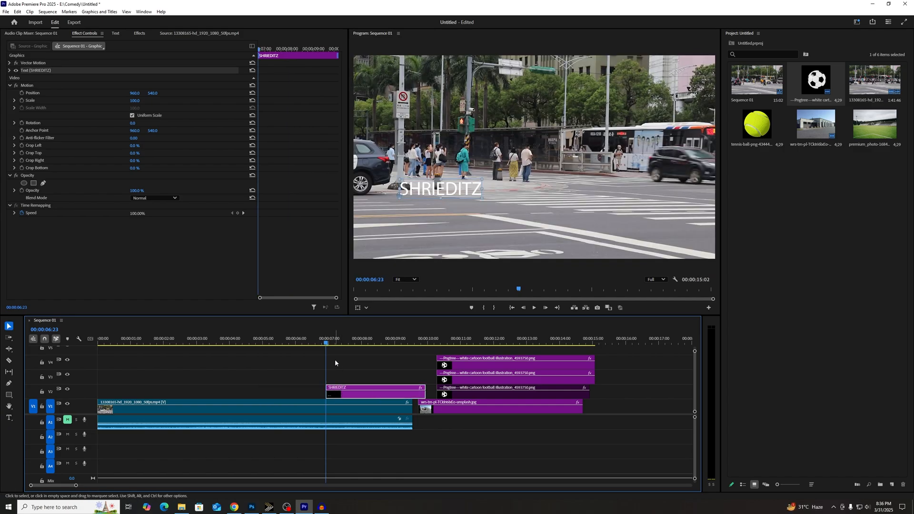
Step: Play back the start of the SHRIEDITZ clip to see how the text appears
drag(326, 342, 322, 343)
key(space)
key(space)
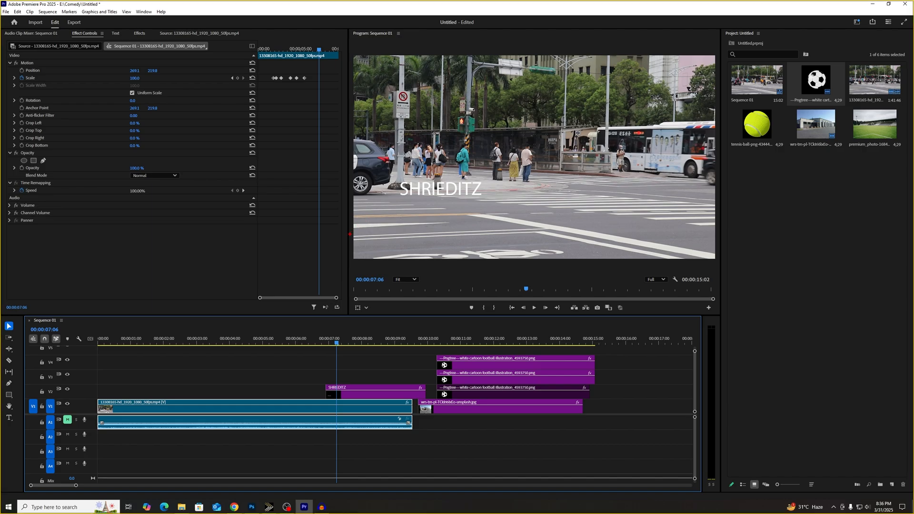
drag(350, 235, 450, 247)
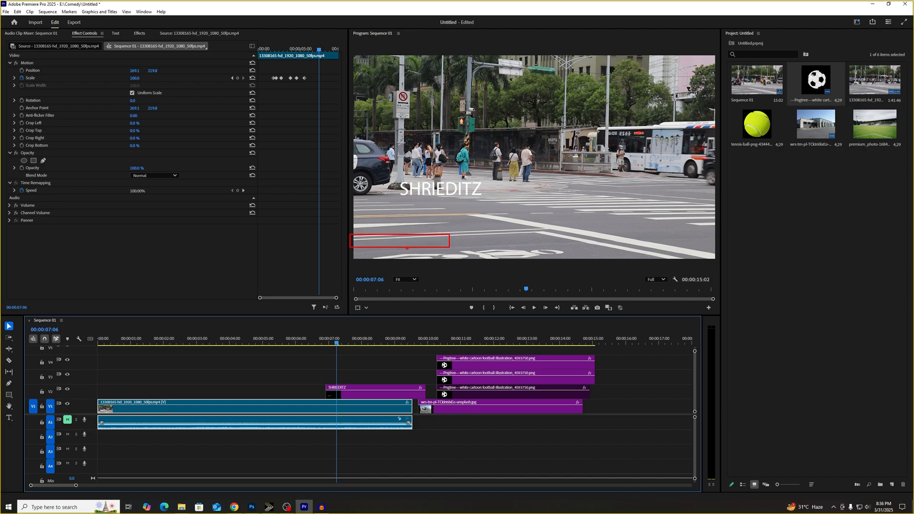
key(Escape)
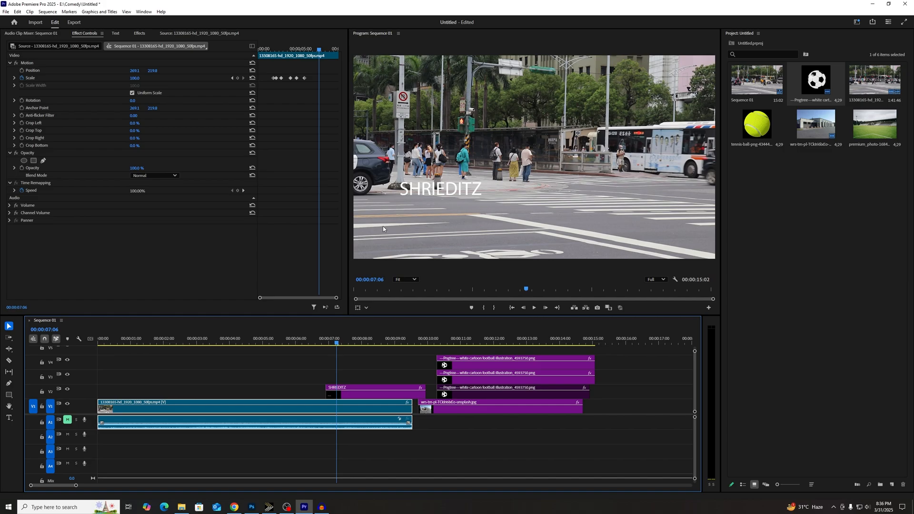
Step: Expand the SHRIEDITZ text's properties and move the text to the frame's lower-left corner, at about 24.7, 1020.7
click(415, 187)
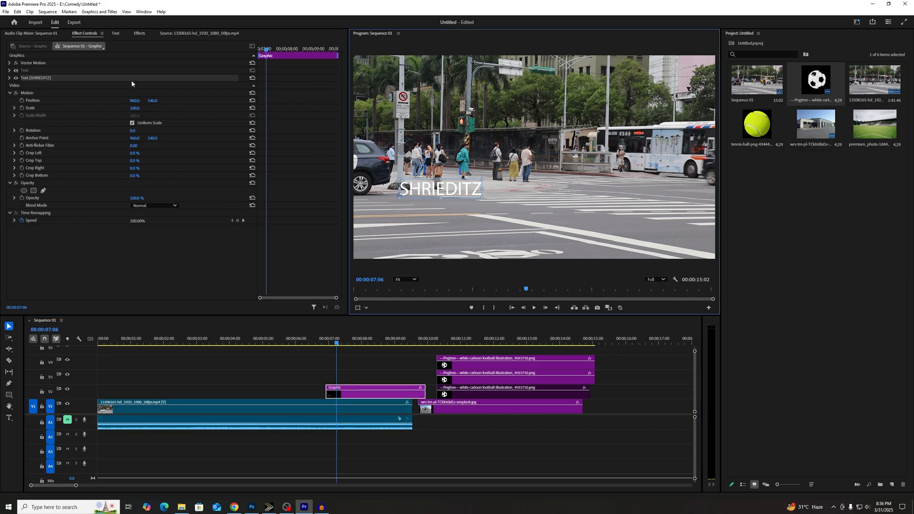
click(9, 77)
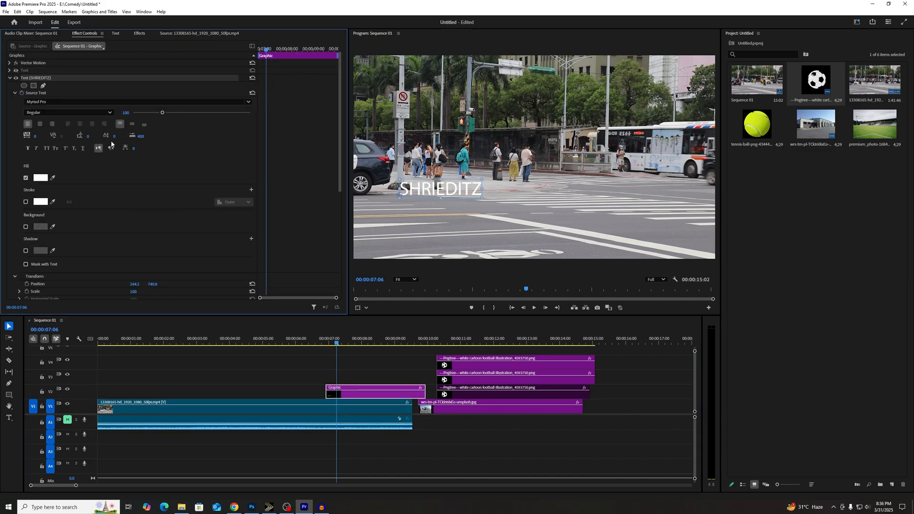
drag(425, 190, 379, 243)
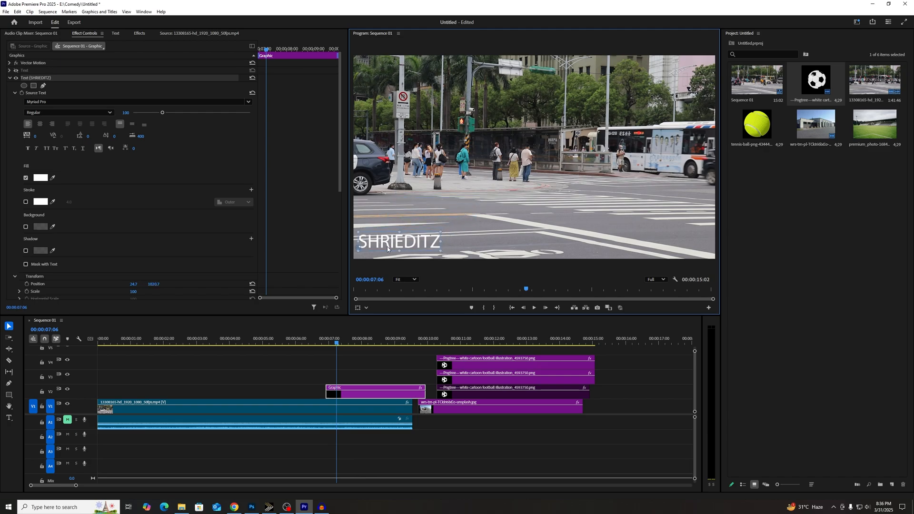
Step: Enable keyframing for the SHRIEDITZ text's Transform Position at 00:00:06:23, the start of its clip
click(328, 344)
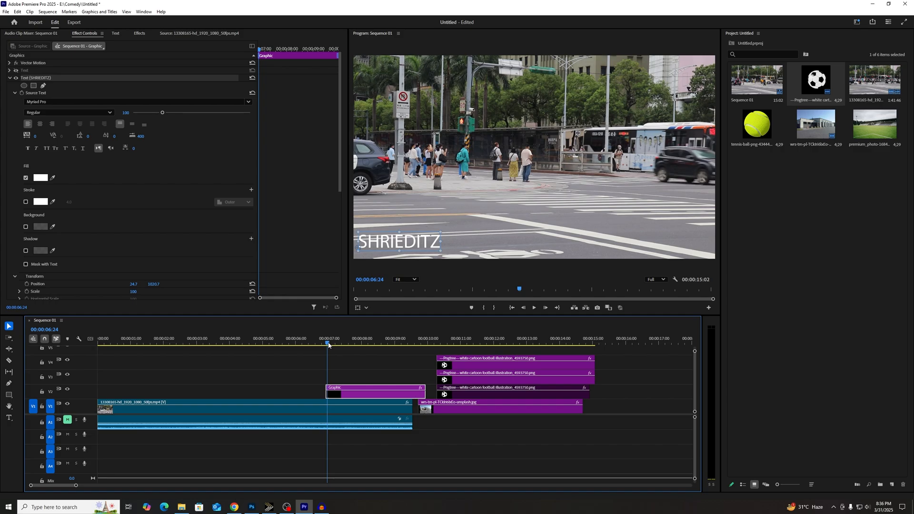
key(Left)
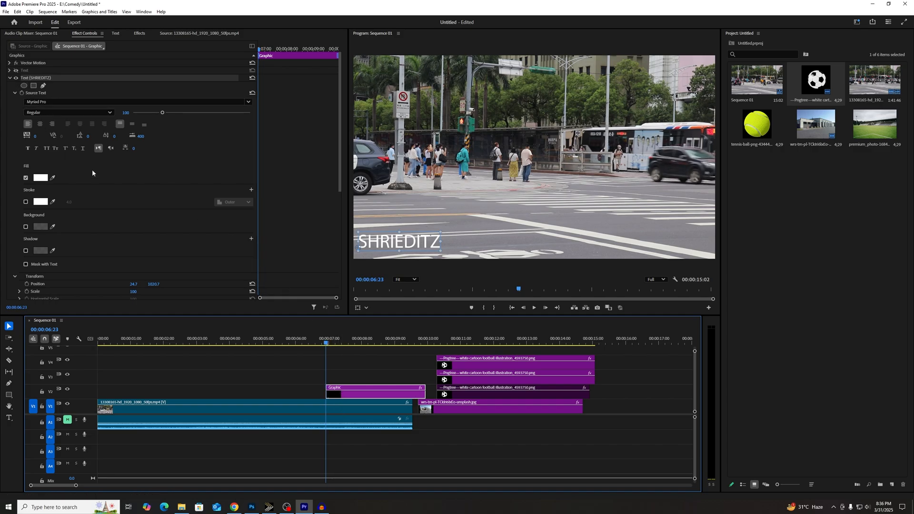
scroll(96, 195, down, 3)
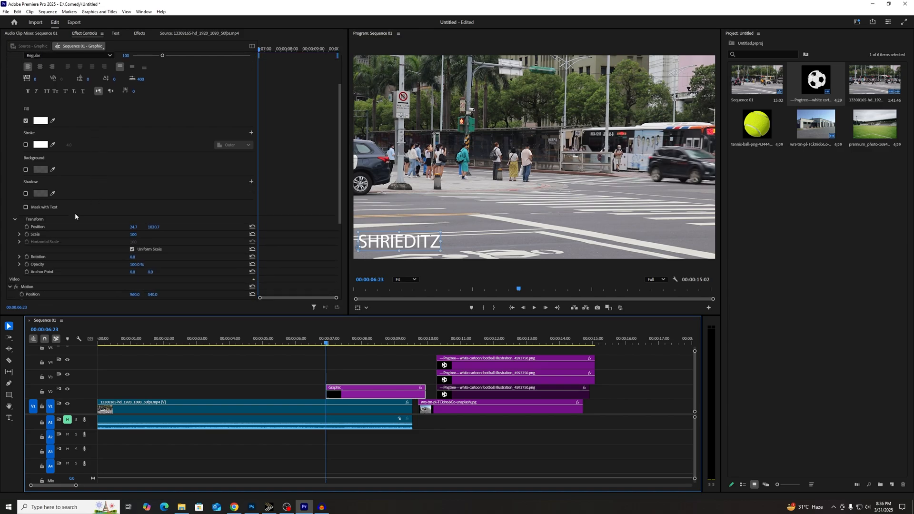
click(36, 228)
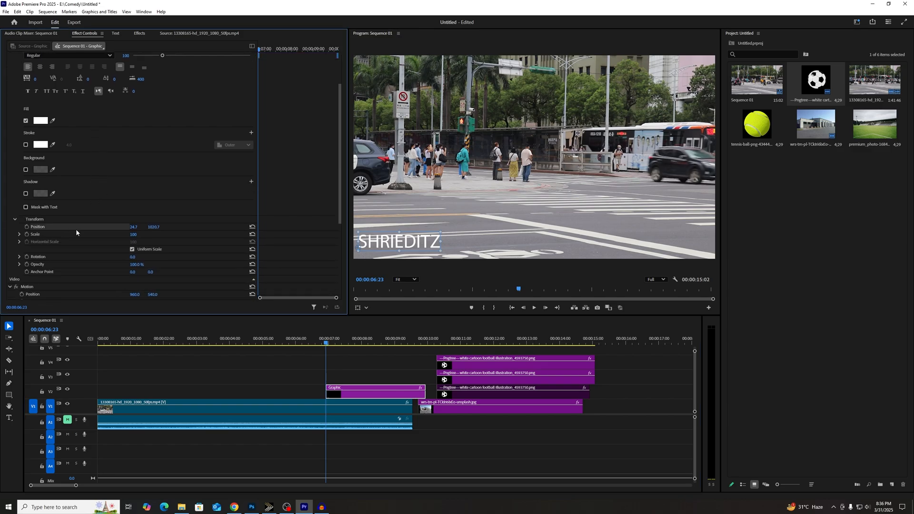
click(27, 228)
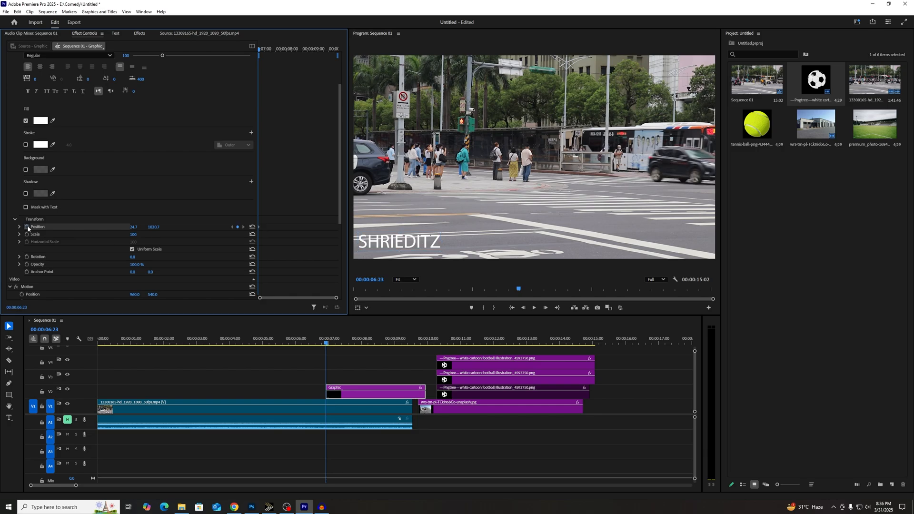
Step: Set the text's horizontal Position at the first keyframe to about -411, off the frame's left edge
double_click(376, 245)
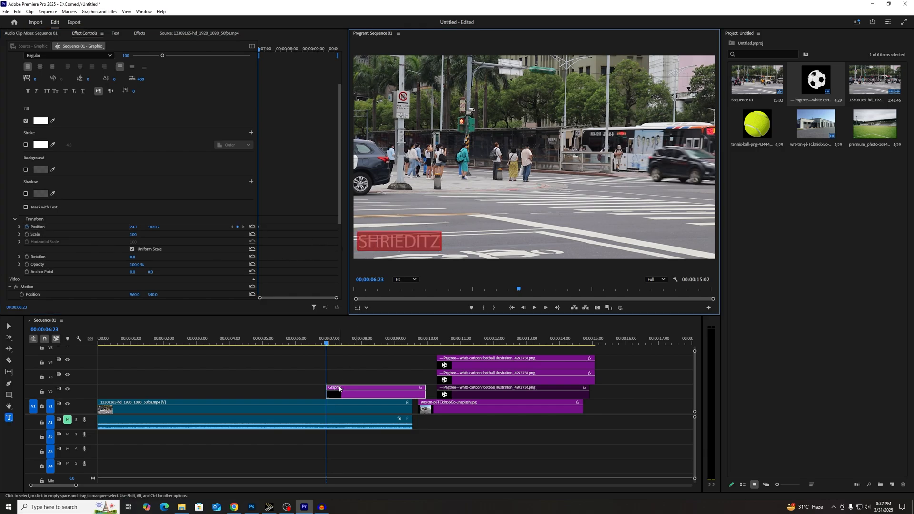
click(339, 389)
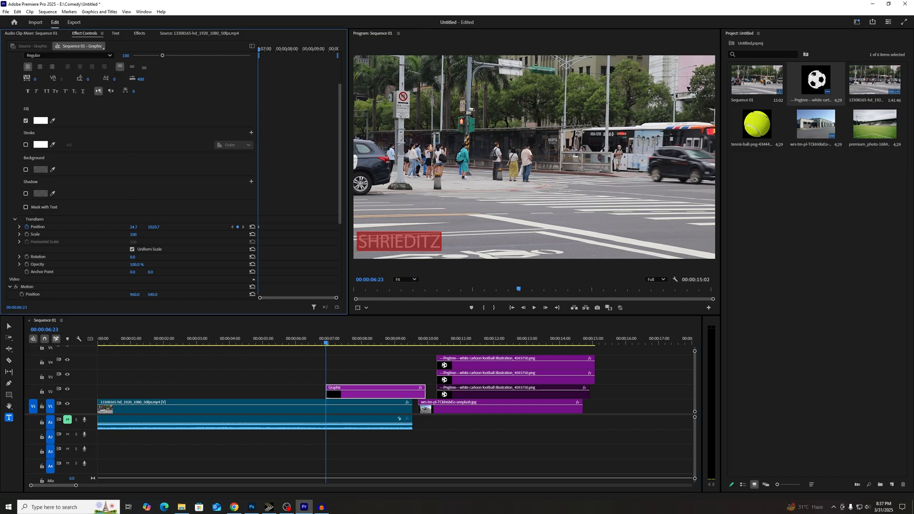
drag(134, 228, 2, 228)
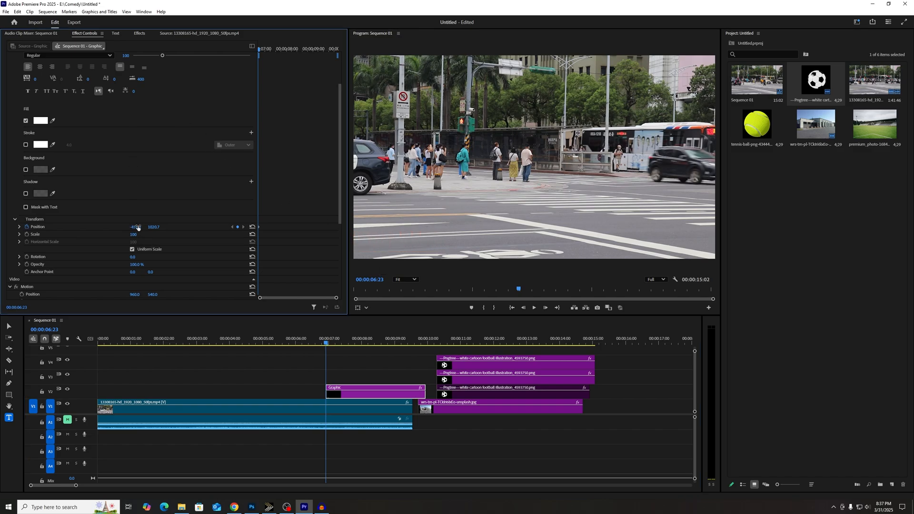
click(327, 345)
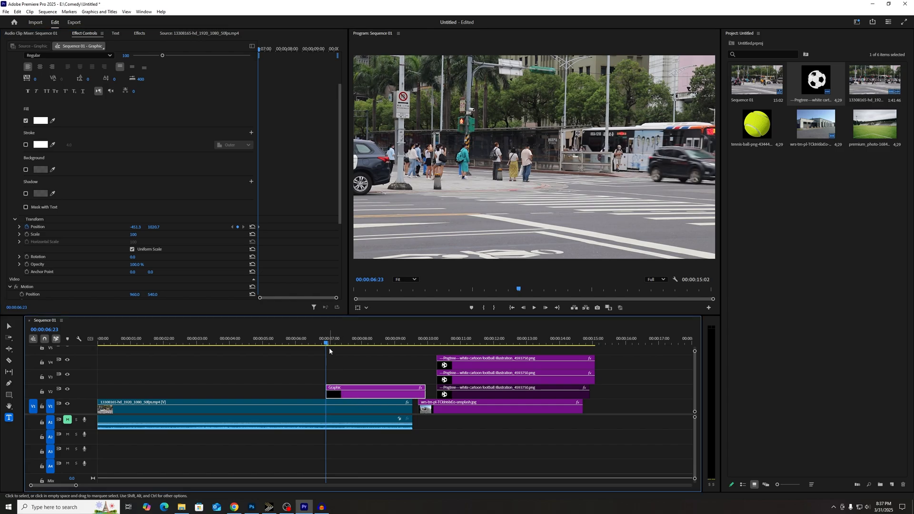
Step: Add a second Position keyframe at 00:00:08:00 with the text's horizontal value at about 31.7, and return to the Selection tool
drag(326, 345, 362, 346)
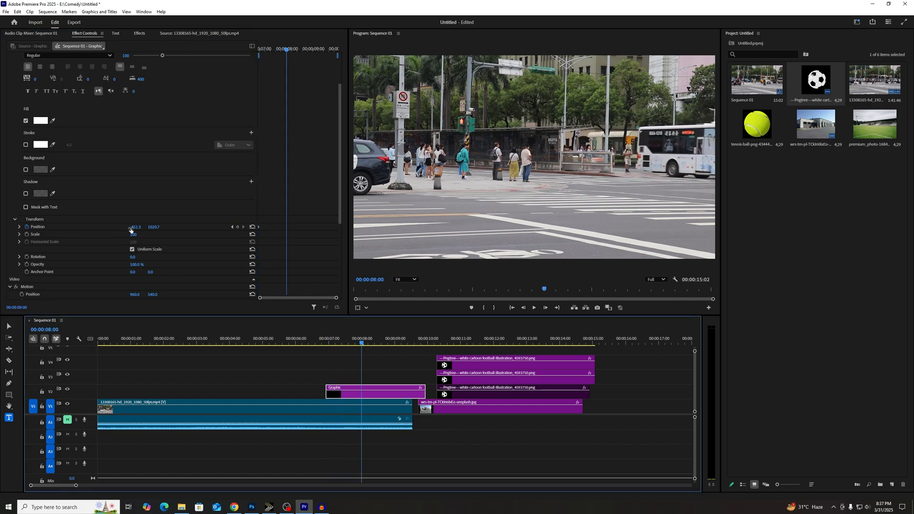
drag(133, 229, 362, 229)
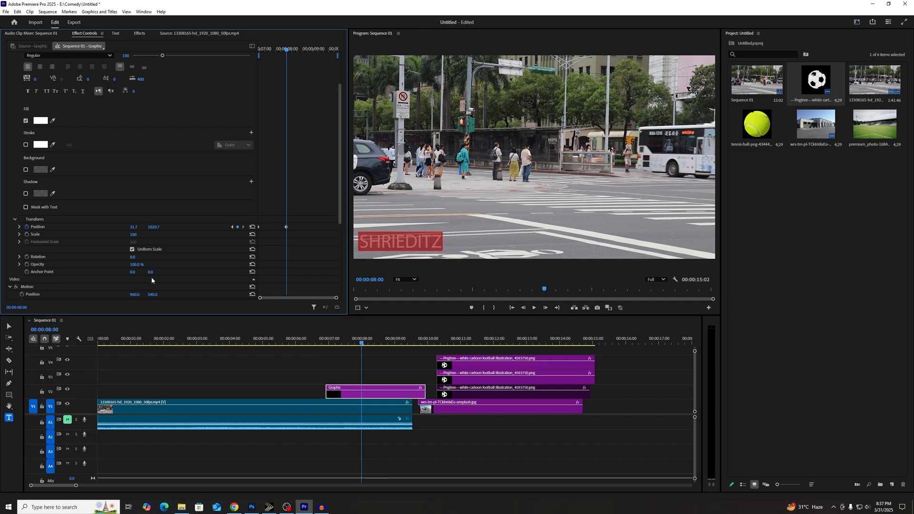
click(9, 327)
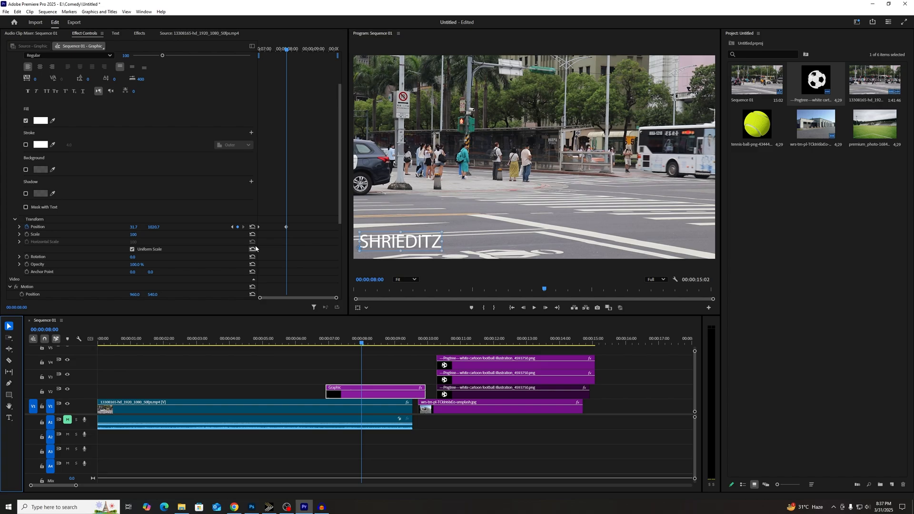
key(ctrl+2)
mouse_move(255, 219)
mouse_down()
mouse_move(263, 237)
mouse_move(289, 236)
mouse_up()
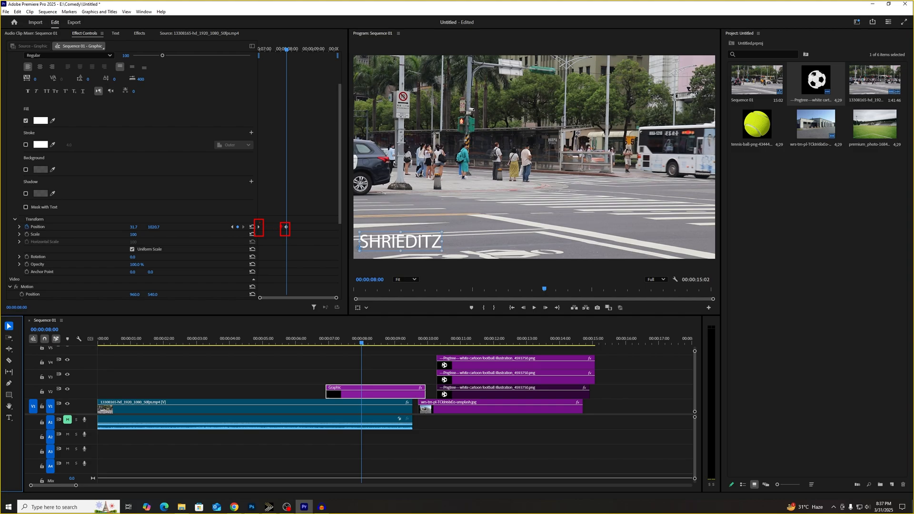
mouse_move(280, 222)
mouse_down()
mouse_move(289, 237)
mouse_move(392, 239)
mouse_up()
key(Escape)
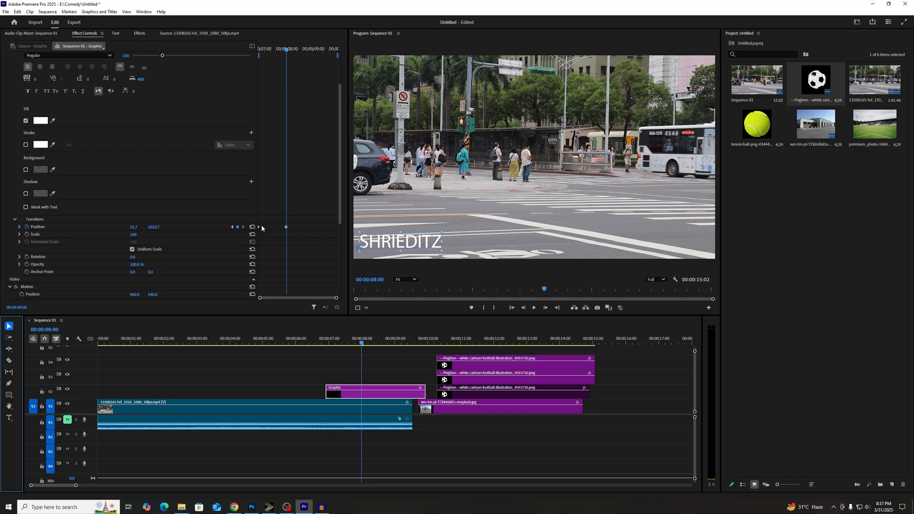
Step: Play back the text's slide-in from just before its clip in the maximized preview, and restore the normal layout
click(324, 339)
key(grave)
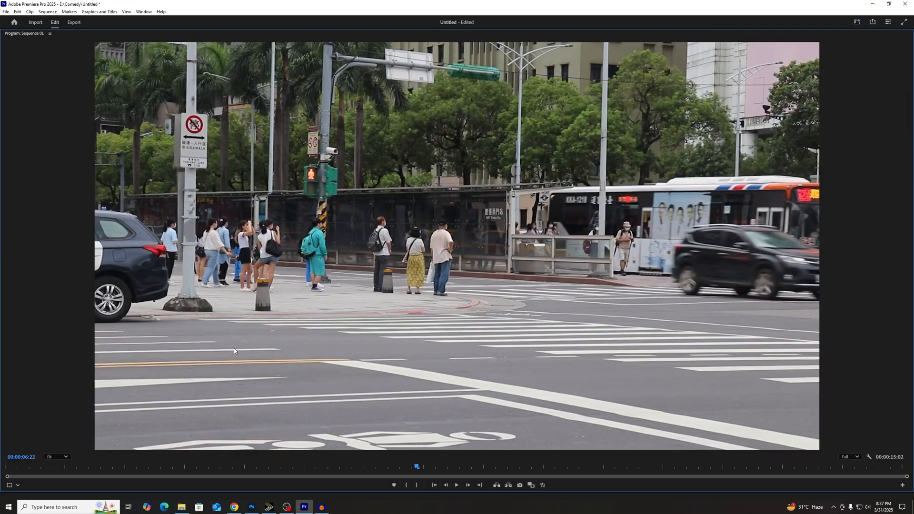
key(space)
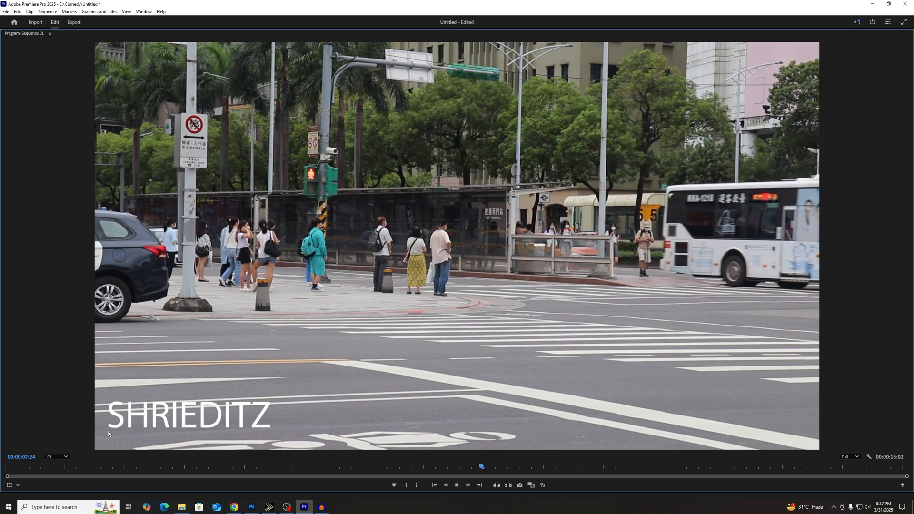
key(grave)
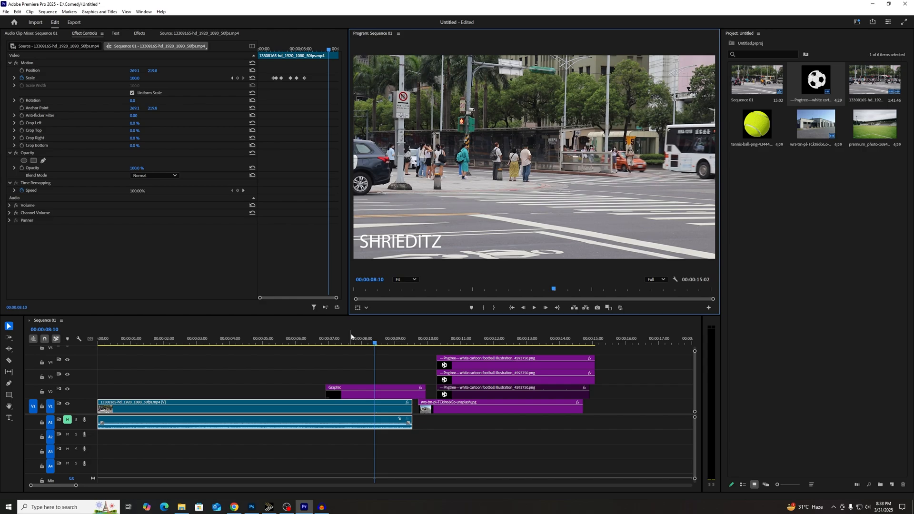
Step: Split the street video clip and its audio at 00:00:00:16 to isolate a short opening segment
key(Home)
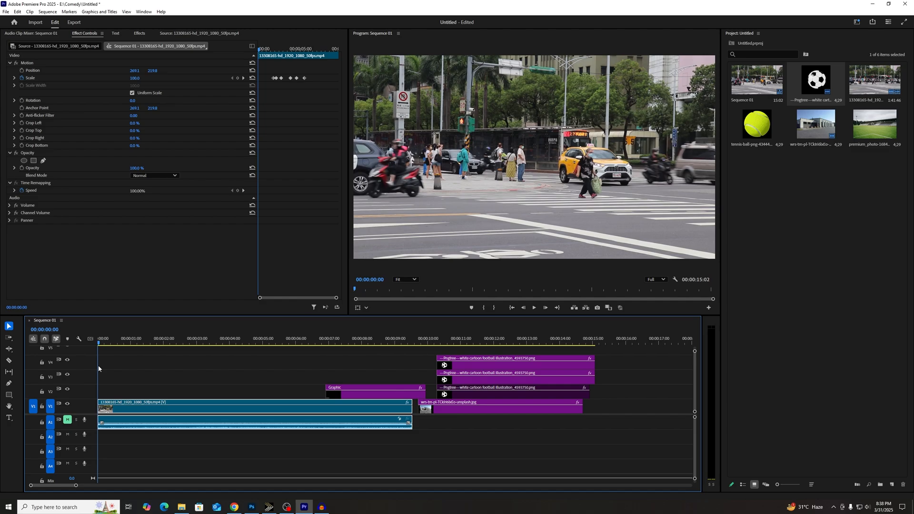
drag(99, 366, 119, 376)
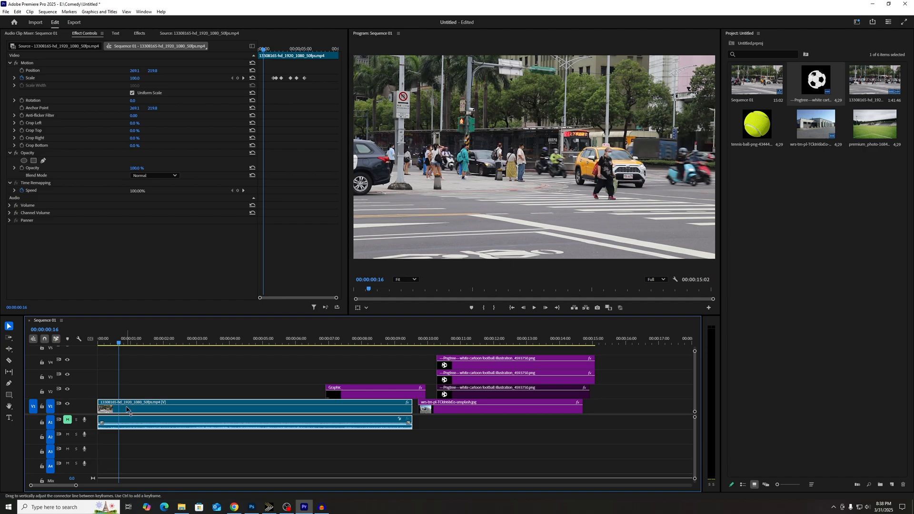
key(ctrl+k)
Step: At the sequence start, enable keyframing for the opening segment's Crop Top and Crop Bottom and set both to 50%
key(Home)
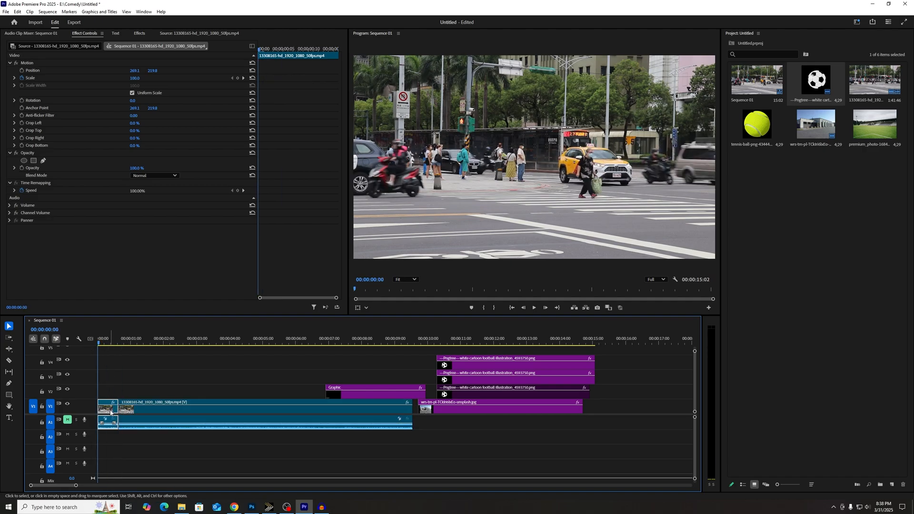
click(21, 131)
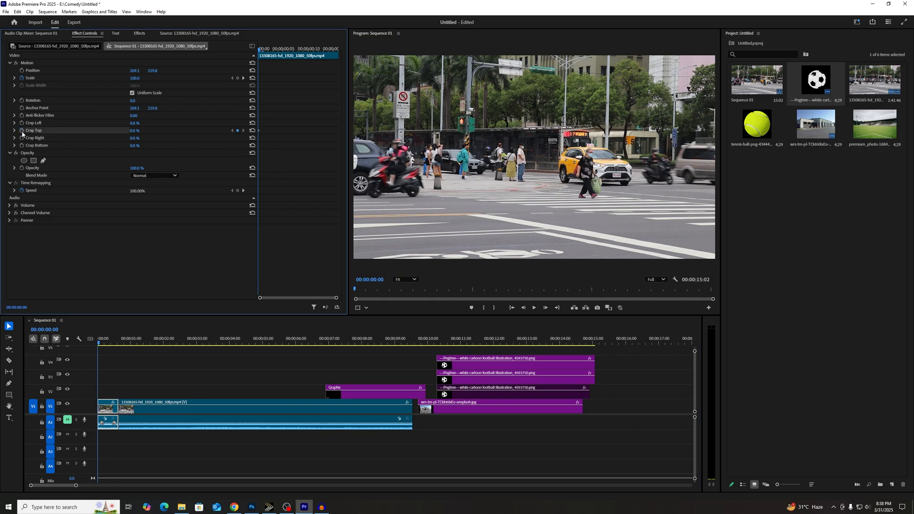
click(21, 145)
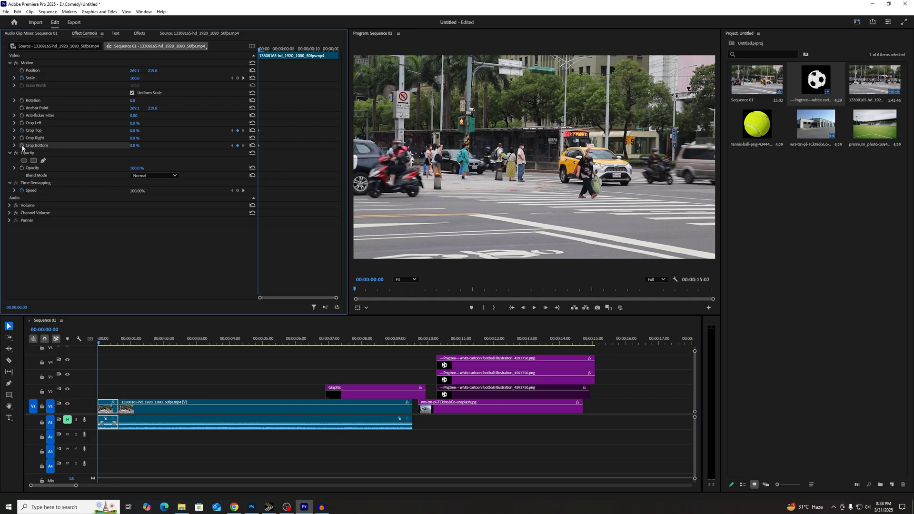
click(138, 130)
text(50)
key(Return)
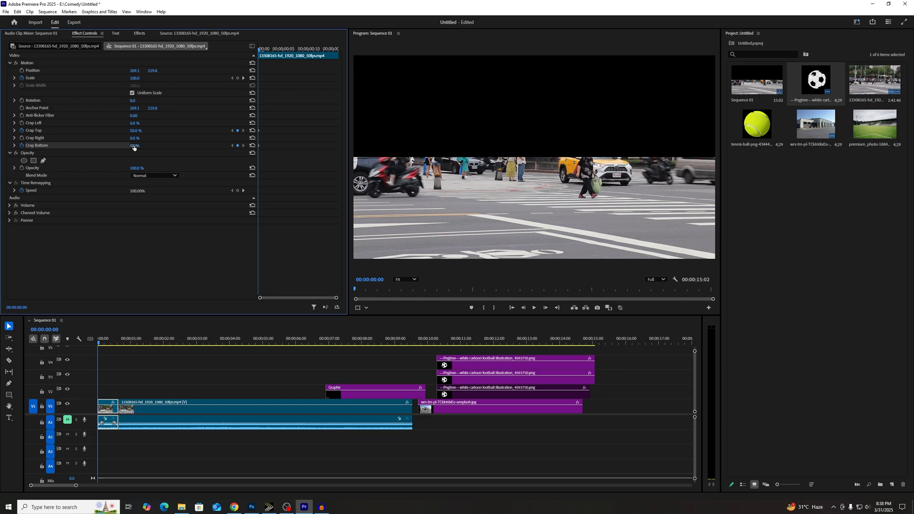
click(138, 145)
text(50)
key(Return)
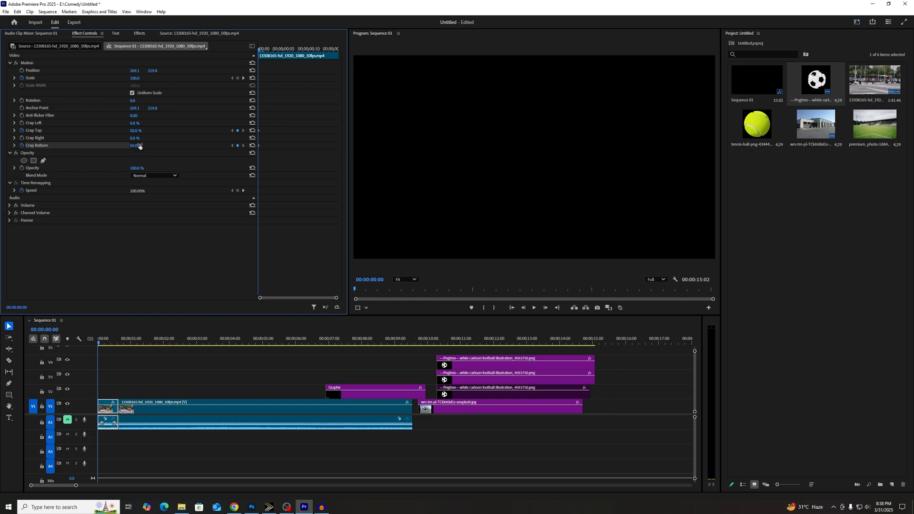
Step: Add Crop Bottom and Crop Top keyframes at 00:00:00:12 by resetting both values to 0%
drag(106, 343, 115, 347)
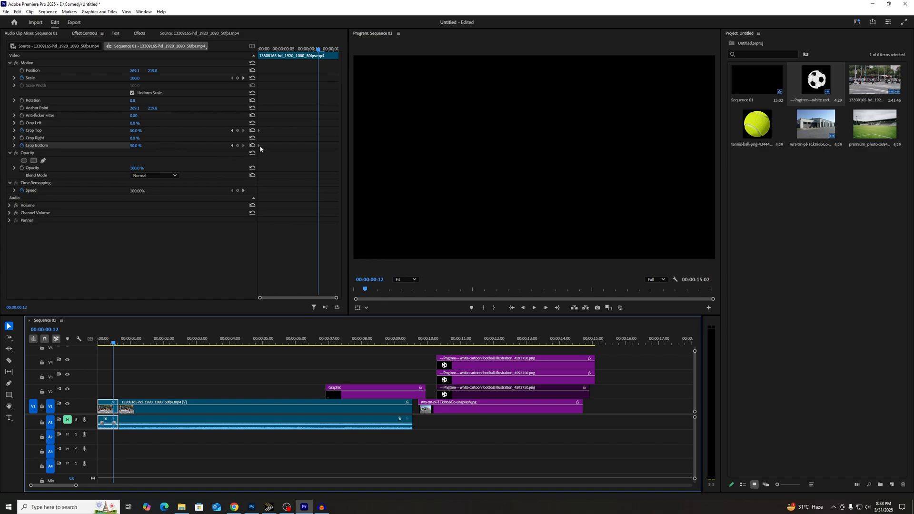
click(251, 146)
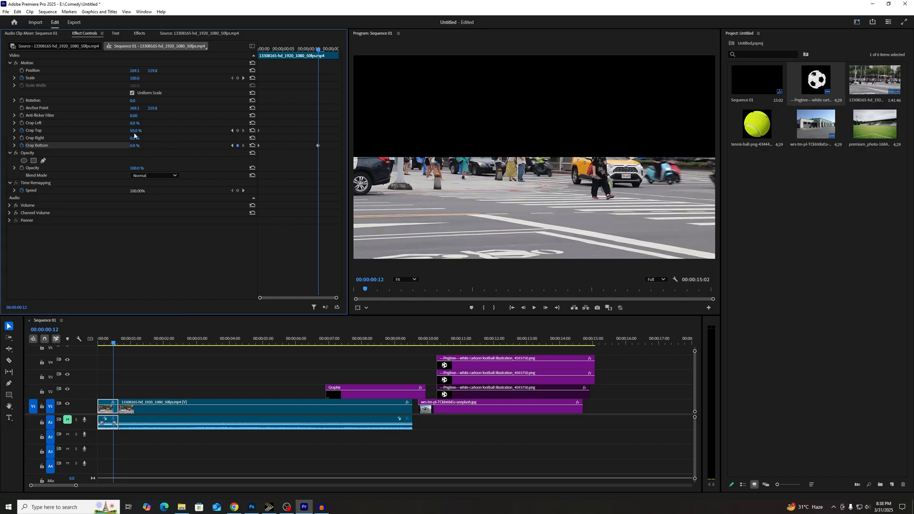
click(253, 131)
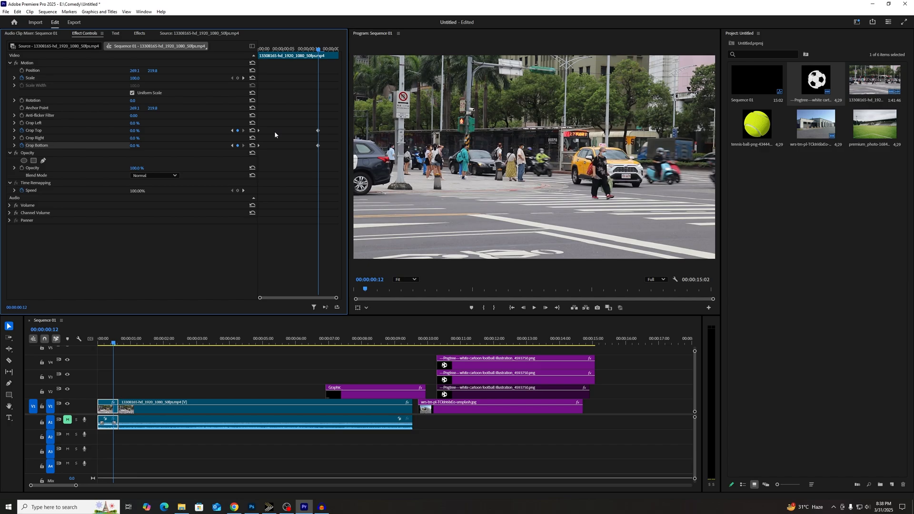
Step: Play back the crop reveal from the sequence start in the maximized preview, restore the normal layout, and scrub through its first frames
drag(108, 342, 92, 347)
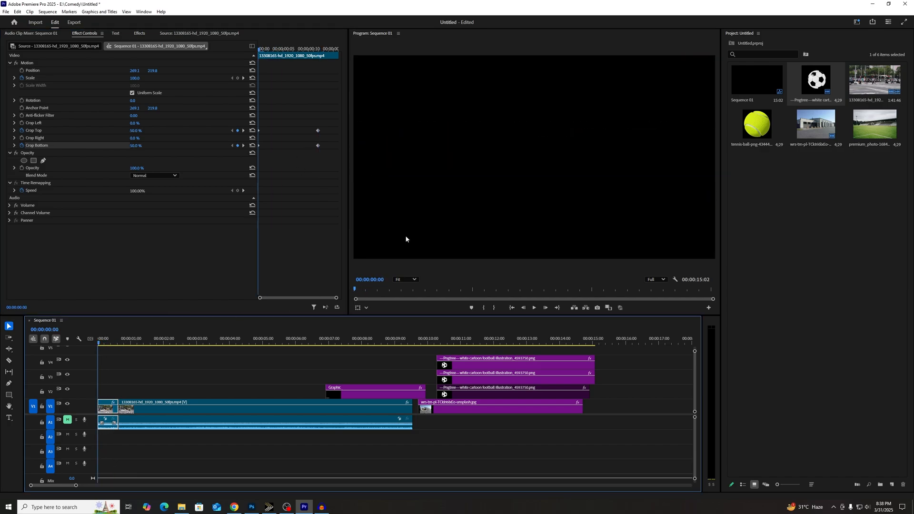
key(grave)
key(space)
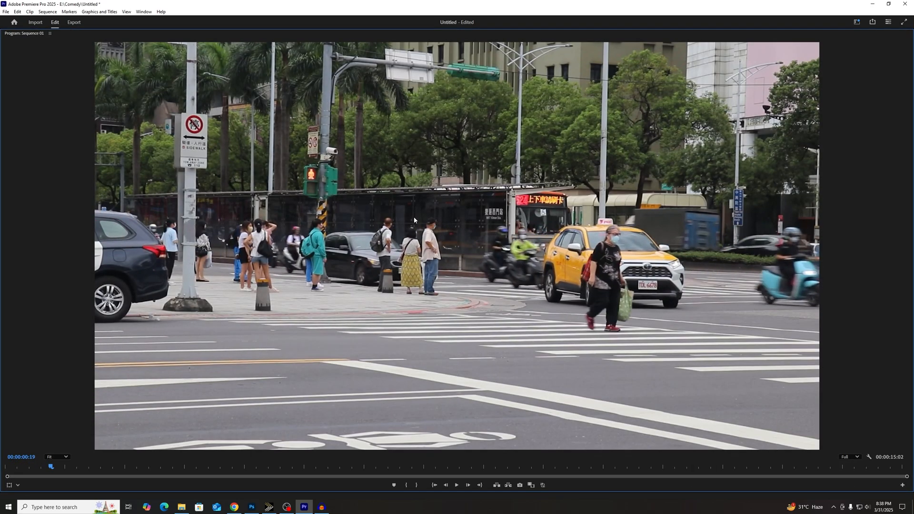
key(grave)
click(101, 342)
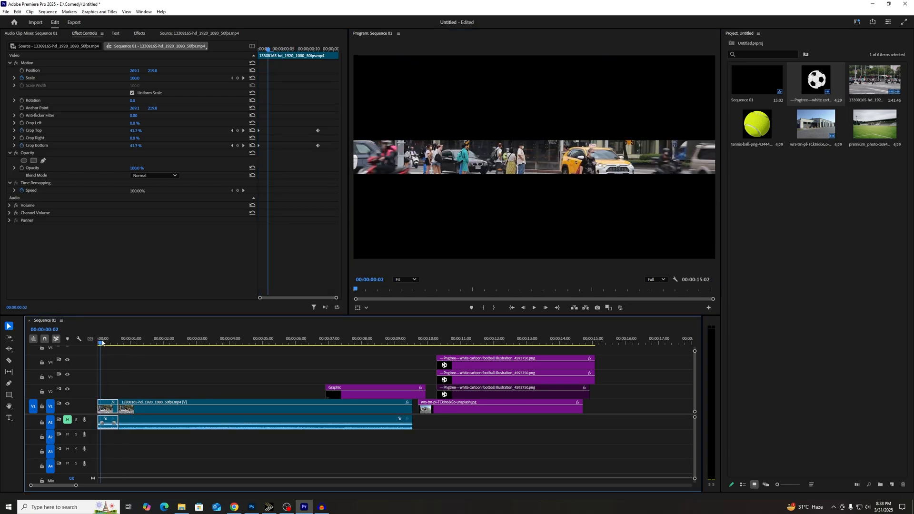
mouse_move(101, 342)
mouse_down()
mouse_move(116, 344)
mouse_move(103, 344)
mouse_up()
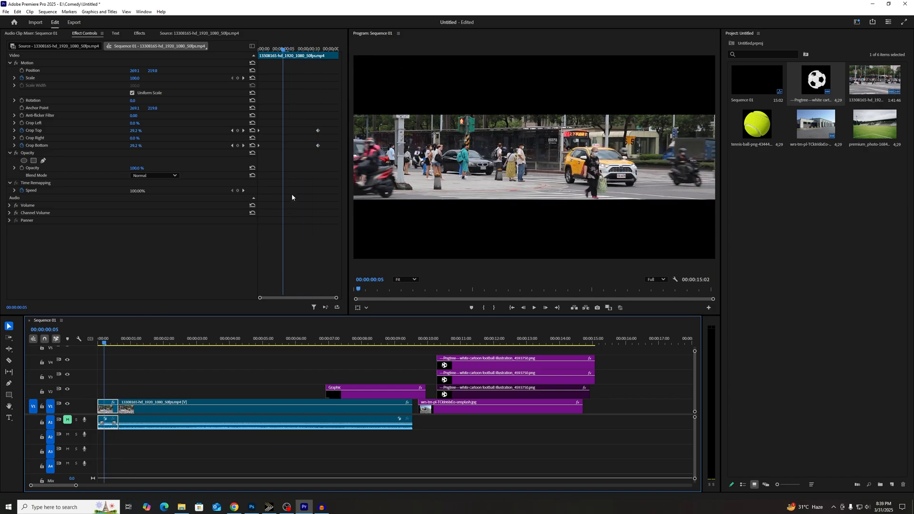
Step: Move the ending Crop Top and Crop Bottom keyframes to about 00:00:00:15 and scrub to 00:00:00:11 to check the slower reveal
drag(314, 117, 334, 136)
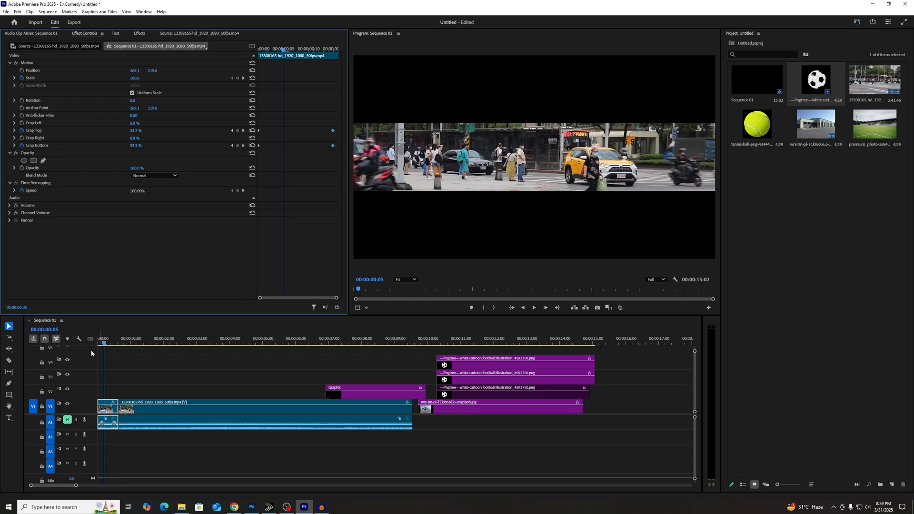
drag(104, 343, 112, 343)
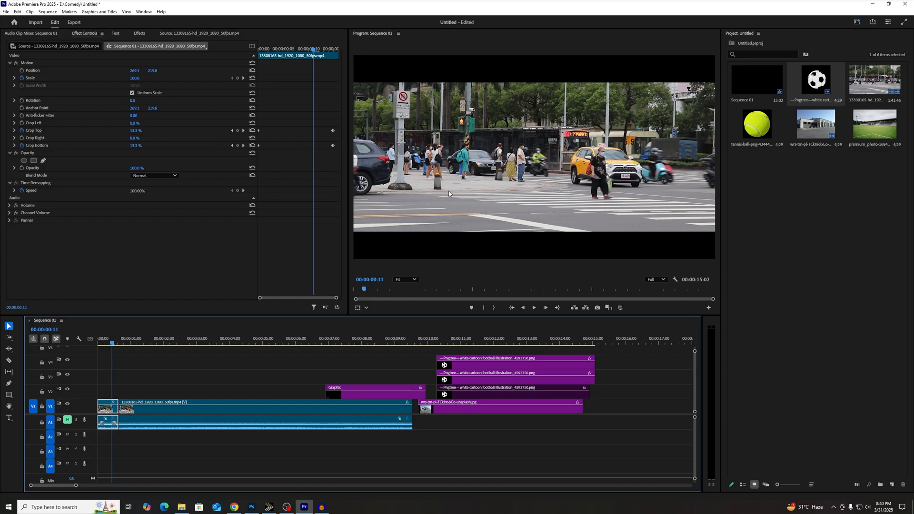
drag(745, 68, 871, 199)
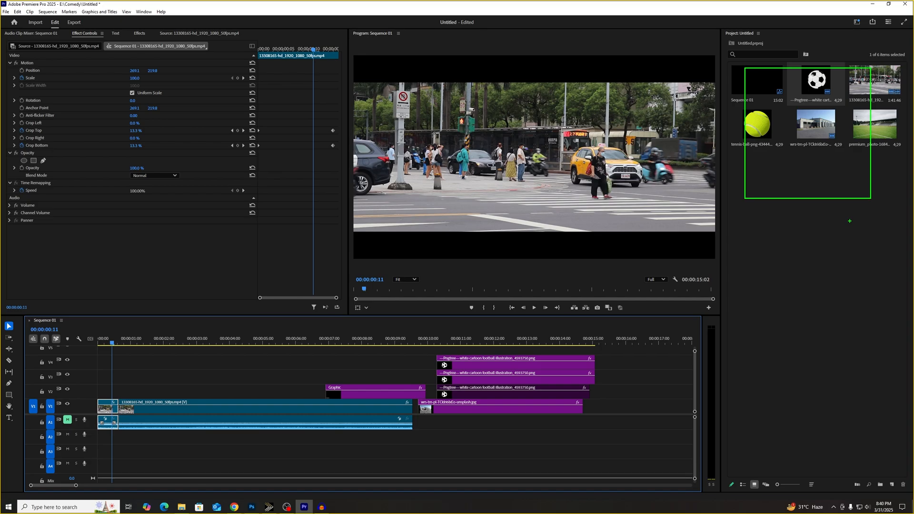